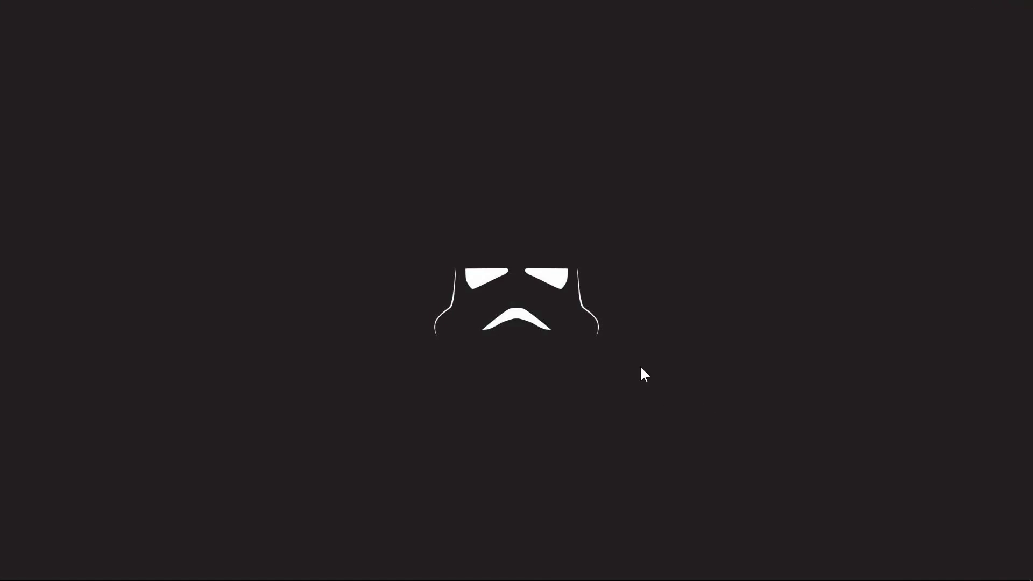
- Review the portrait, brick wall and graffiti images in the Graffiti folder, then switch to Photoshop
{"action": "left_click", "coordinate": [67, 571]}
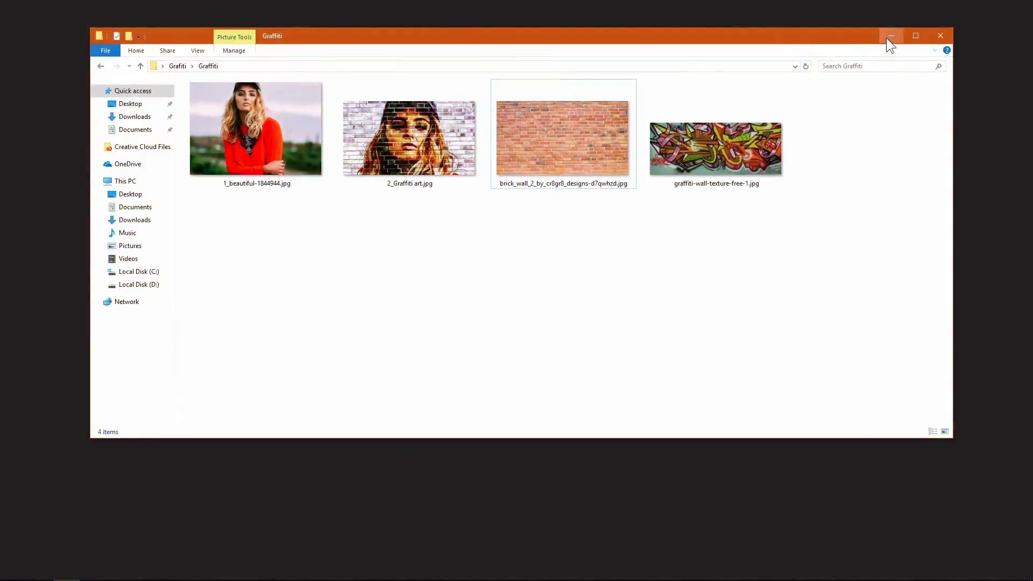
{"action": "left_click", "coordinate": [886, 39]}
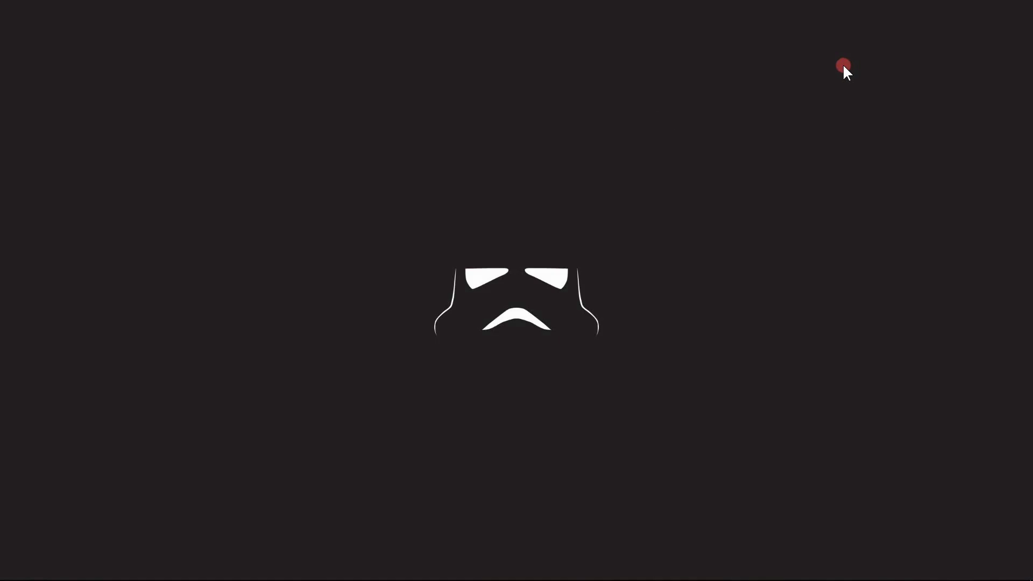
{"action": "left_click", "coordinate": [65, 566]}
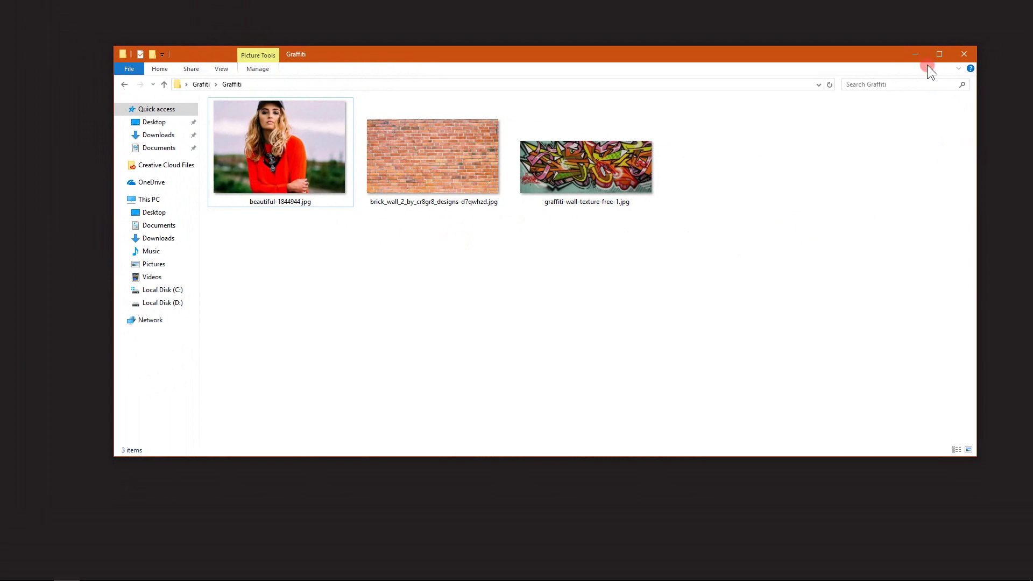
{"action": "left_click", "coordinate": [914, 54]}
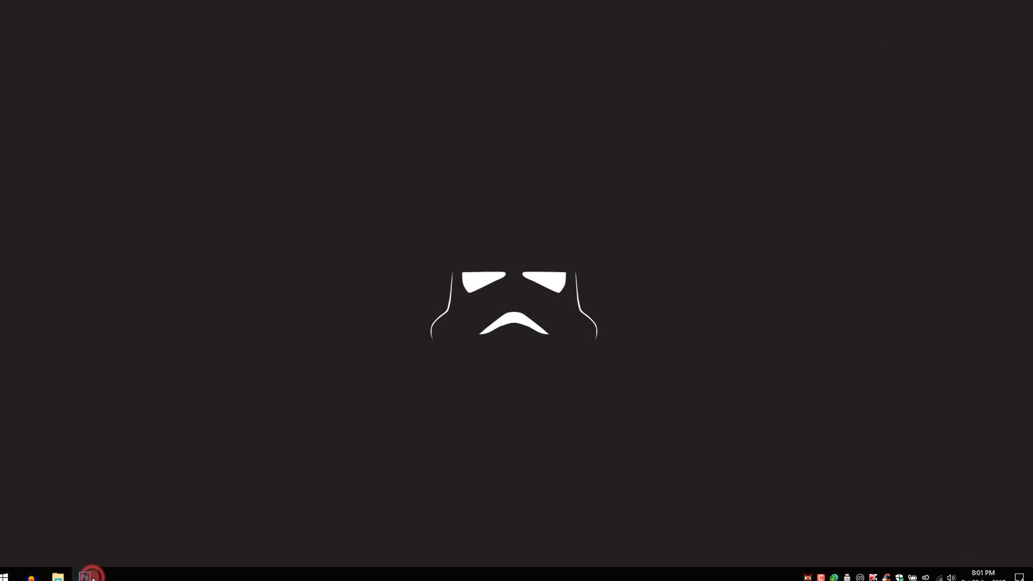
{"action": "left_click", "coordinate": [93, 572]}
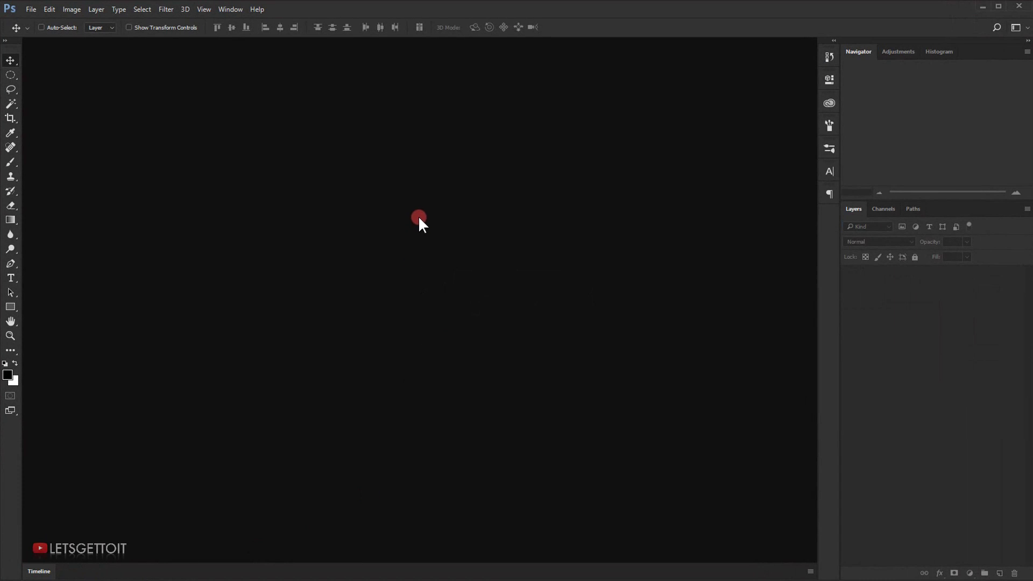
- Create a new white-background 1920 × 1080 px, 72 ppi, RGB 8-bit document
{"action": "left_click", "coordinate": [31, 9]}
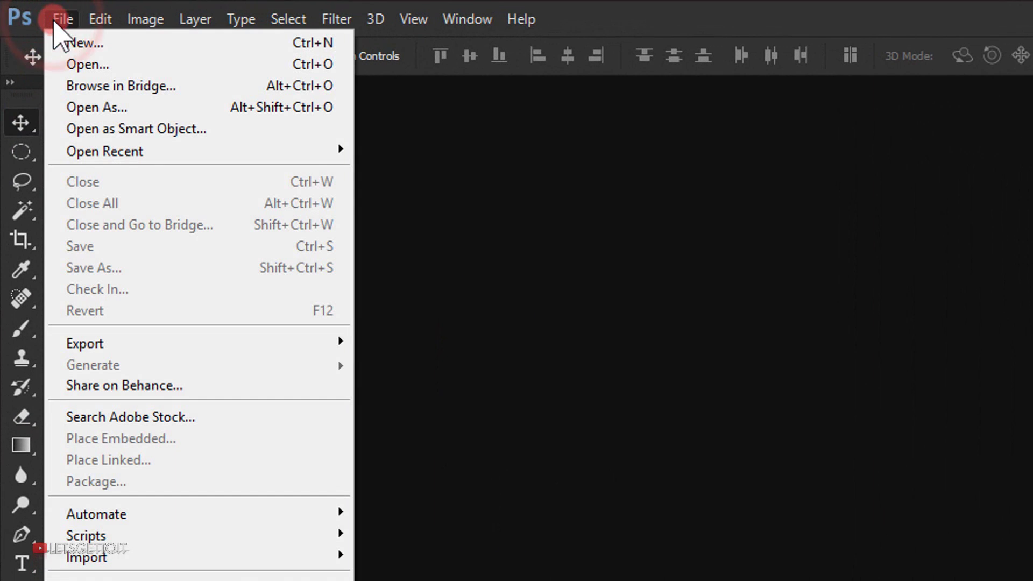
{"action": "left_click", "coordinate": [95, 42]}
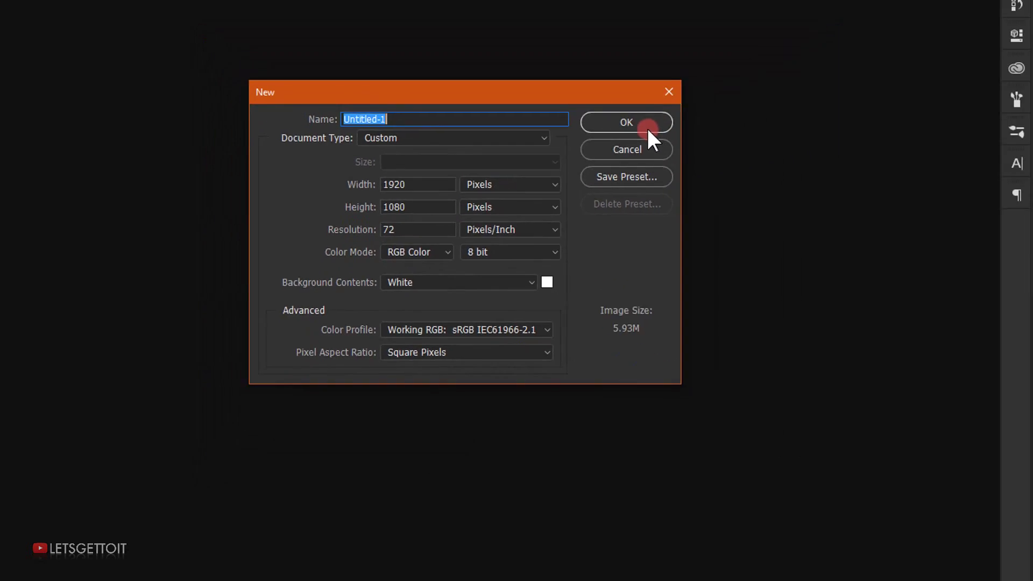
{"action": "left_click", "coordinate": [791, 94]}
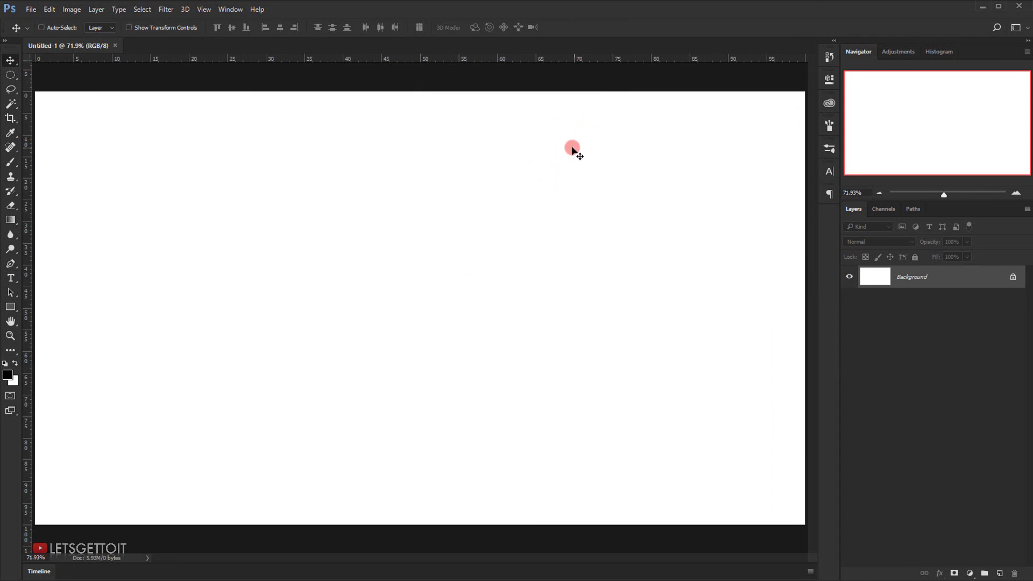
- Unlock the Background layer as a normal layer named Image
{"action": "left_click", "coordinate": [881, 280]}
{"action": "double_click", "coordinate": [881, 281]}
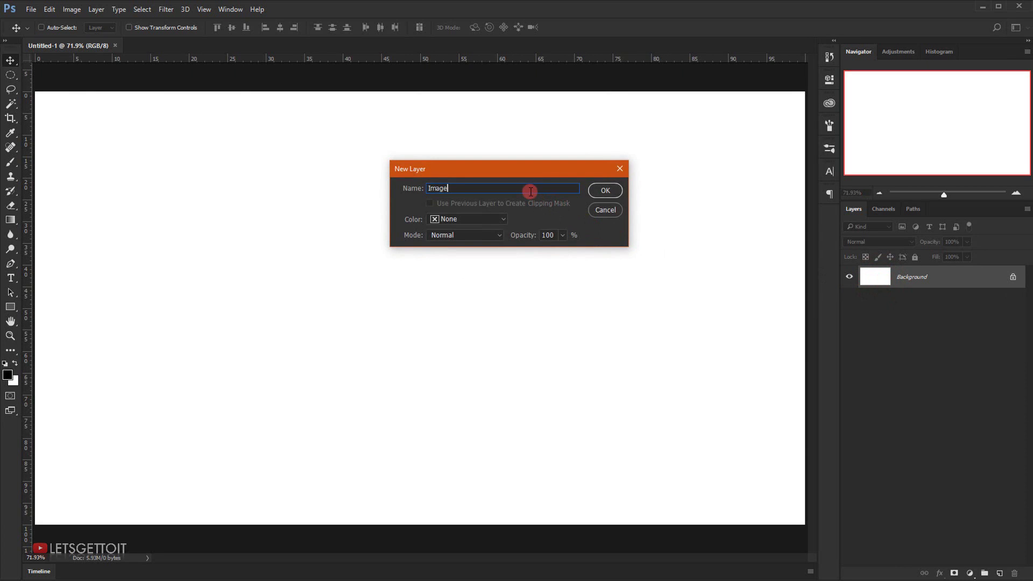
{"action": "left_click", "coordinate": [612, 187]}
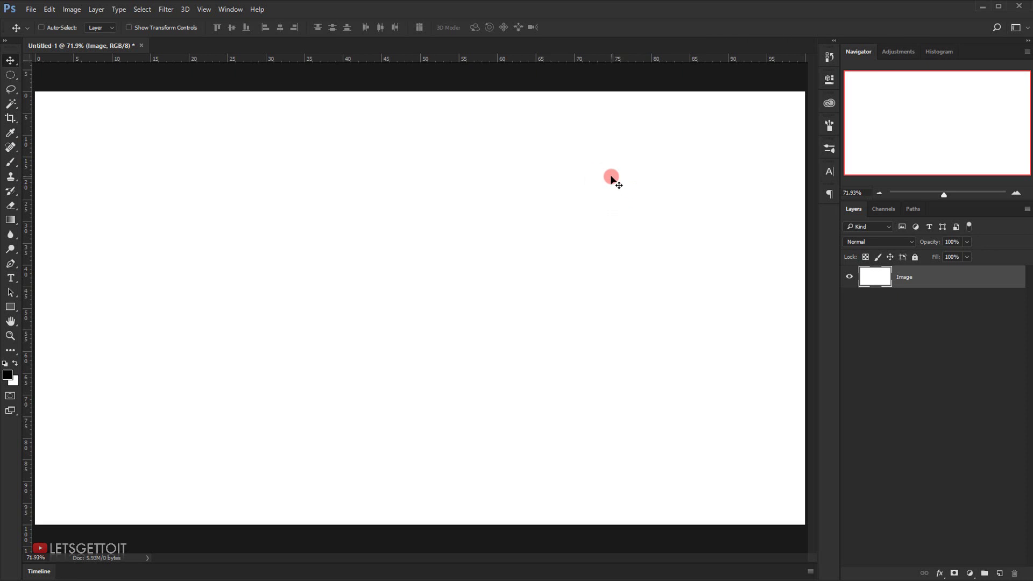
- Convert the Image layer to a smart object
{"action": "right_click", "coordinate": [951, 278]}
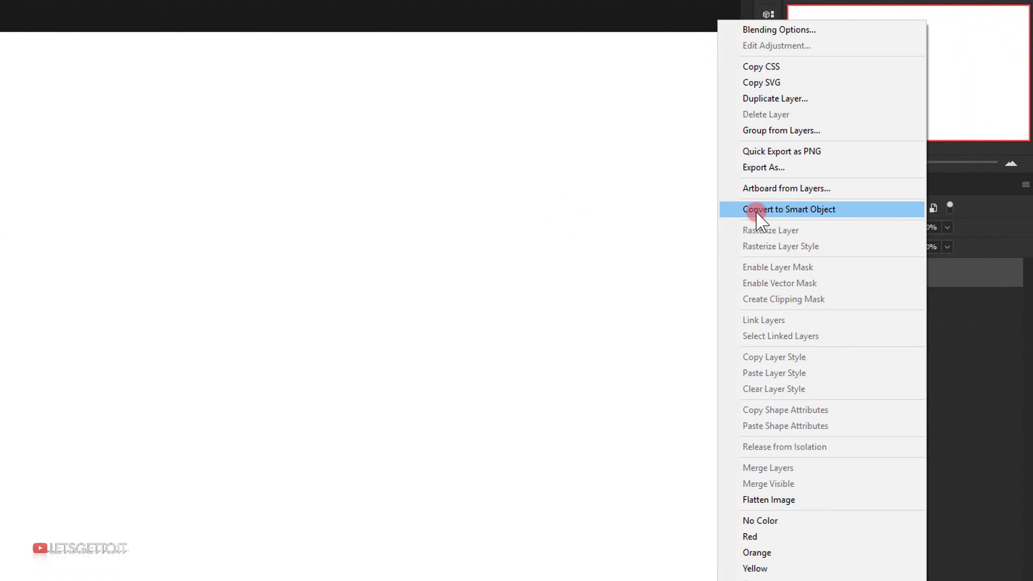
{"action": "left_click", "coordinate": [796, 211]}
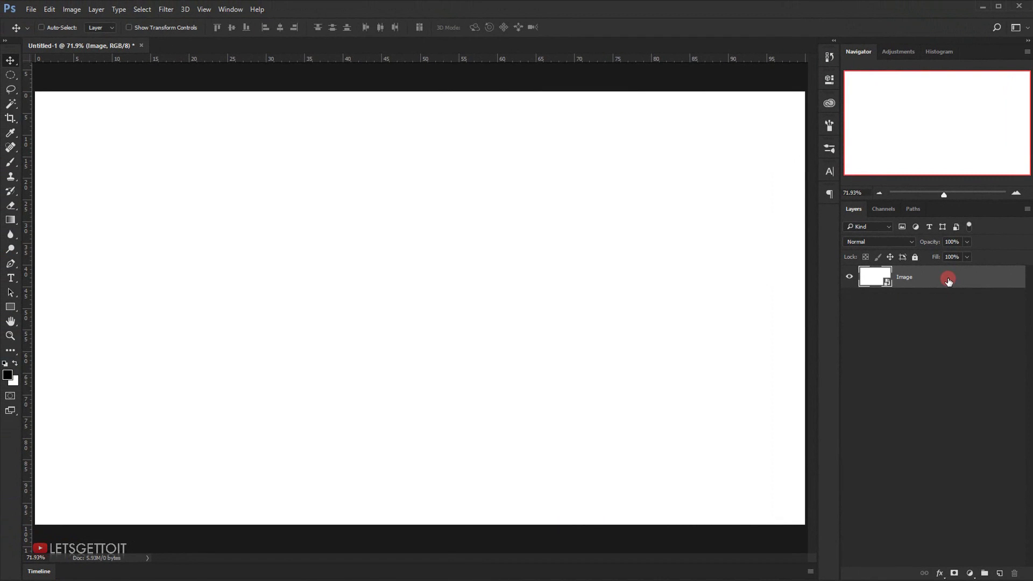
{"action": "left_click", "coordinate": [977, 350]}
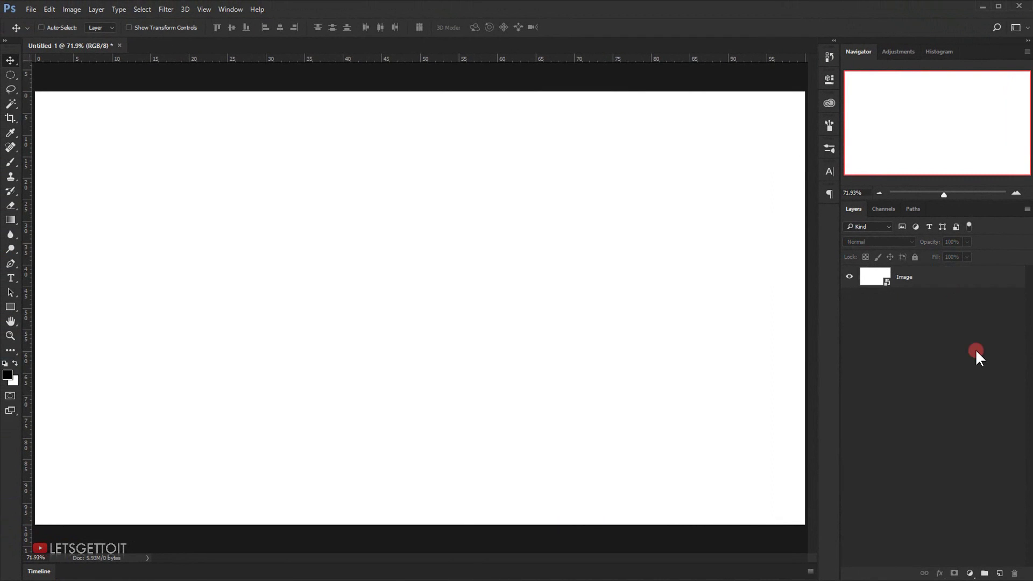
- Open the smart object's contents and copy the portrait photo onto its canvas
{"action": "double_click", "coordinate": [873, 277]}
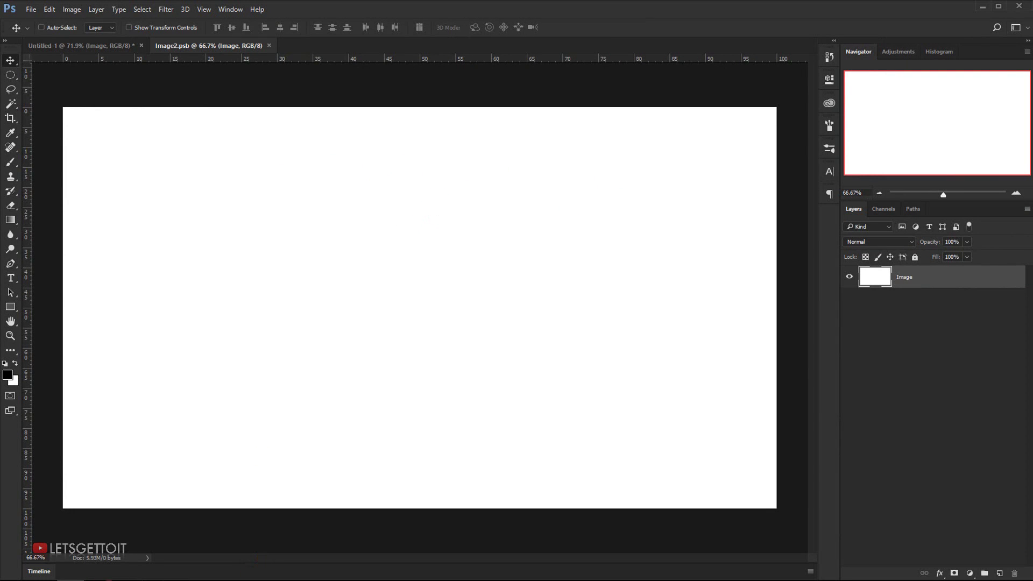
{"action": "key", "text": "alt+Tab"}
{"action": "left_click_drag", "start_coordinate": [278, 177], "coordinate": [14, 453]}
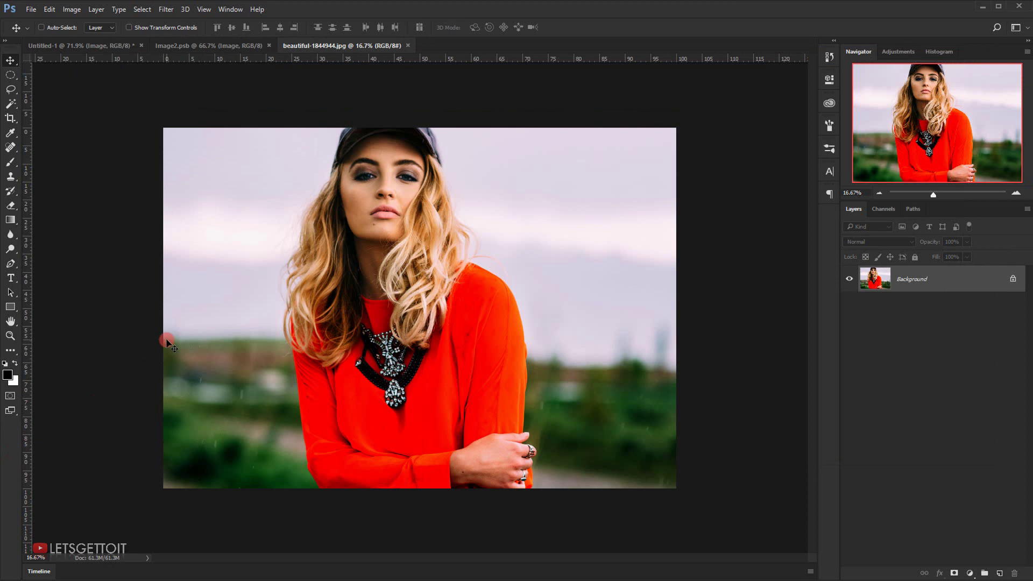
{"action": "left_click_drag", "start_coordinate": [415, 209], "coordinate": [316, 258]}
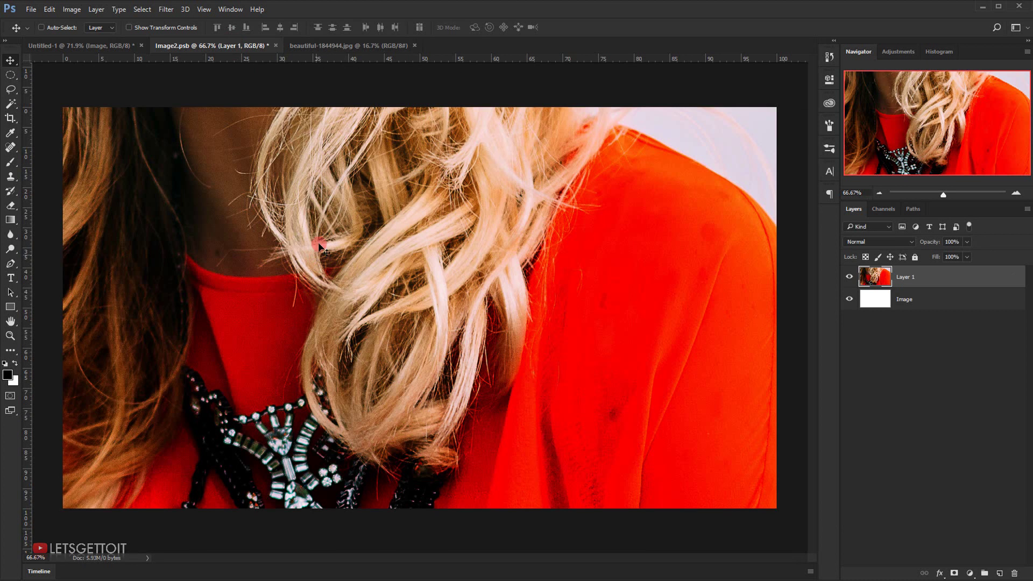
{"action": "left_click", "coordinate": [418, 45]}
{"action": "left_click", "coordinate": [407, 221]}
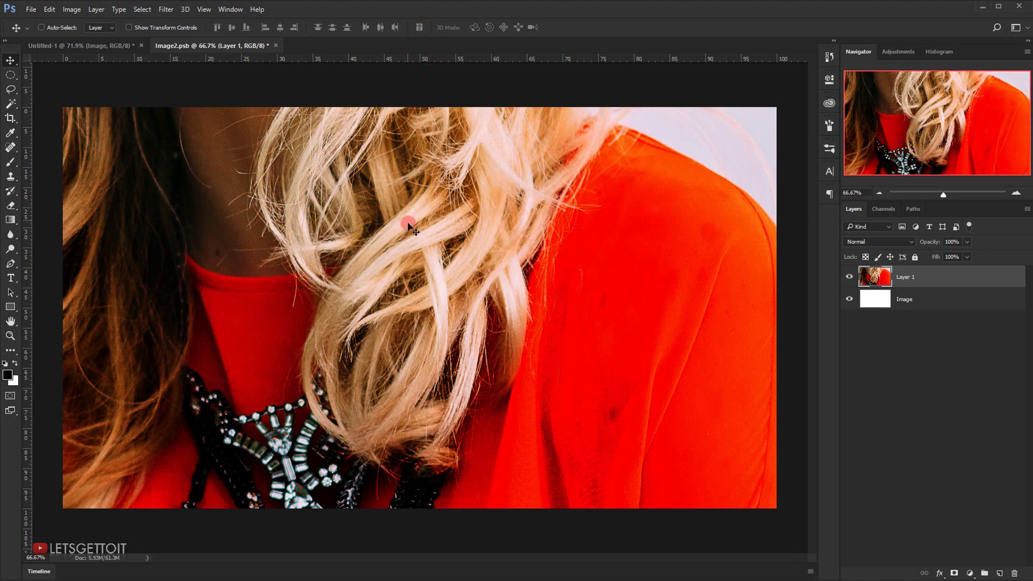
{"action": "scroll", "coordinate": [406, 286], "scroll_direction": "down", "scroll_amount": 3}
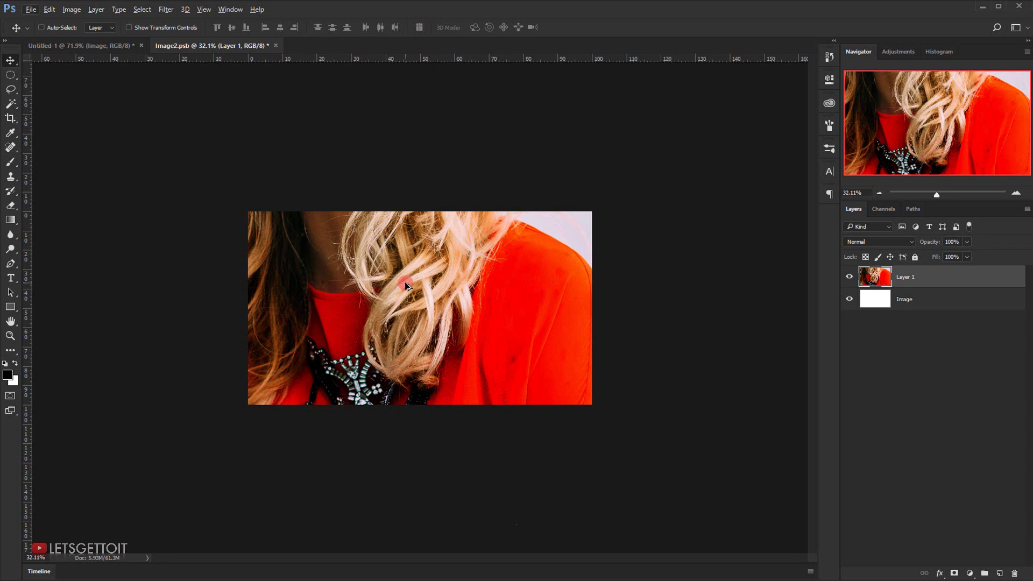
- Scale the portrait to about 83%, move it down to frame the face, and save the smart object
{"action": "key", "text": "ctrl+t"}
{"action": "scroll", "coordinate": [407, 286], "scroll_direction": "down", "scroll_amount": 2}
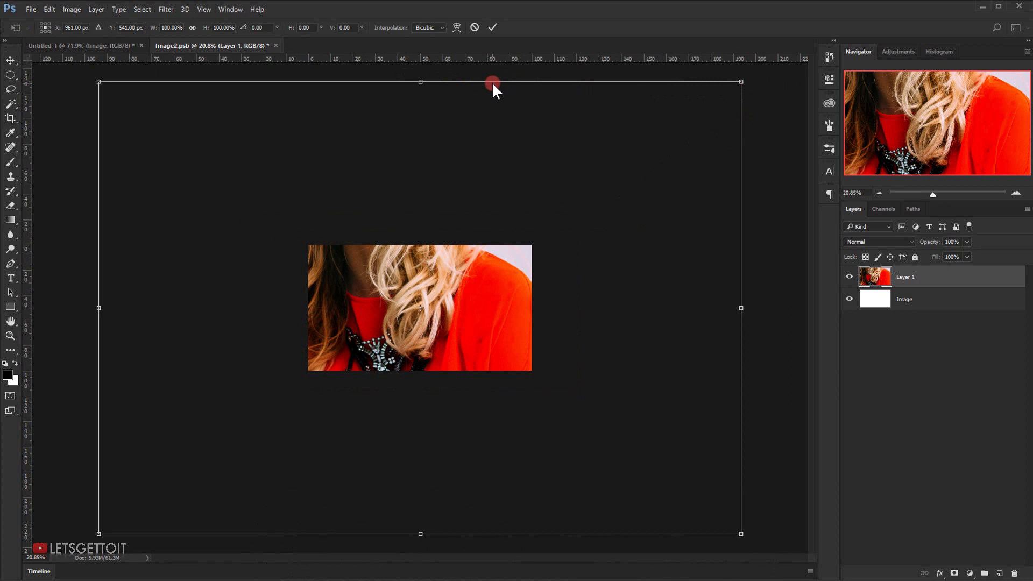
{"action": "key", "text": "alt+shift"}
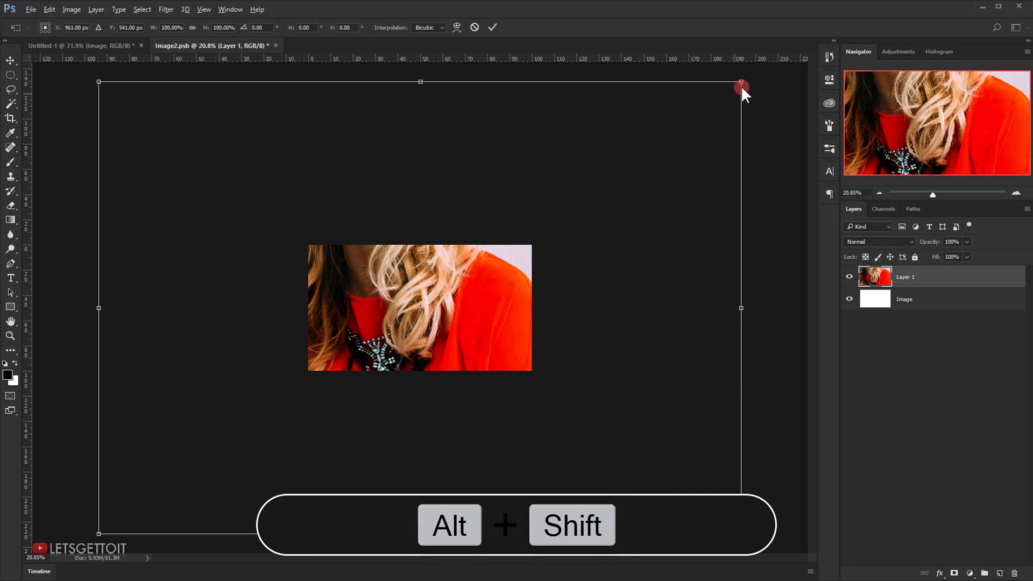
{"action": "left_click_drag", "start_coordinate": [742, 83], "coordinate": [641, 177]}
{"action": "left_click_drag", "start_coordinate": [424, 252], "coordinate": [450, 339]}
{"action": "left_click", "coordinate": [490, 27]}
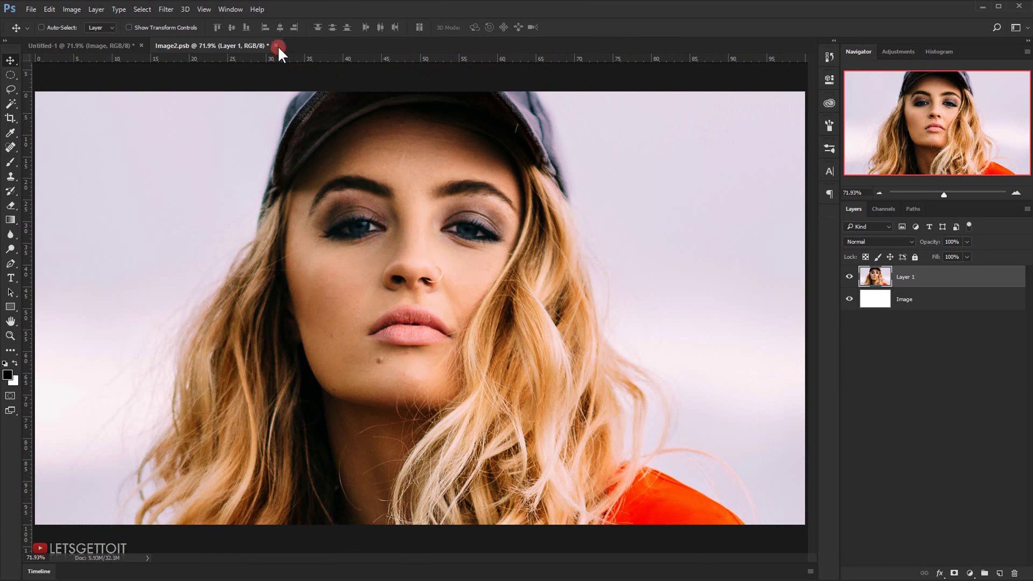
{"action": "left_click", "coordinate": [277, 46]}
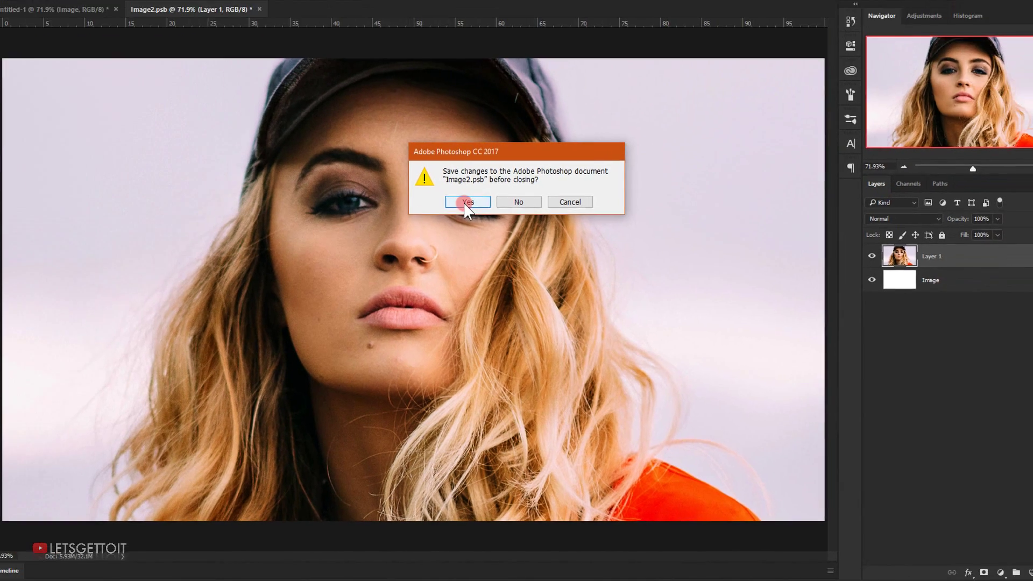
{"action": "left_click", "coordinate": [457, 117]}
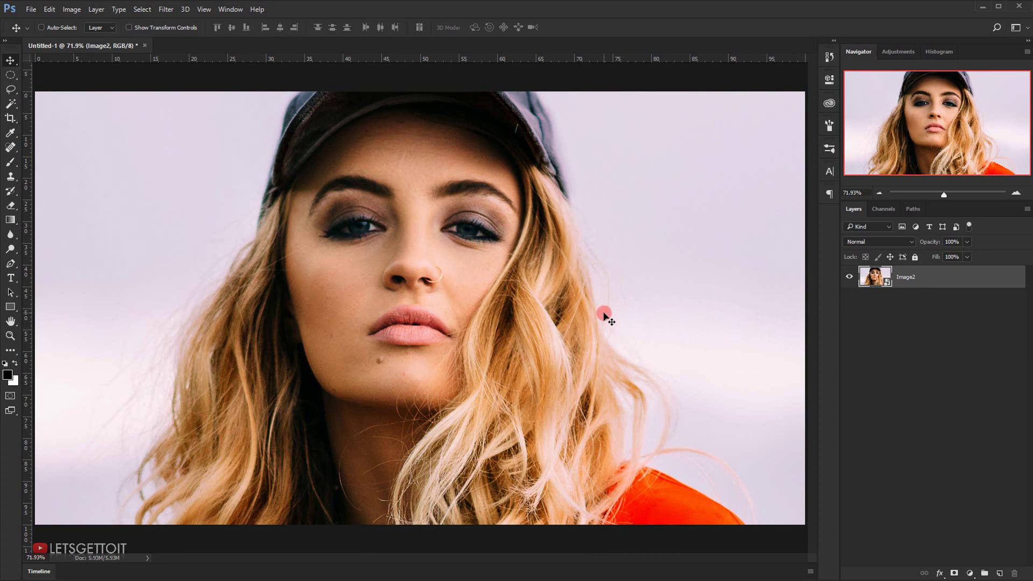
- Copy the brick wall photo into Untitled-1 as a new layer above the portrait
{"action": "key", "text": "alt+Tab"}
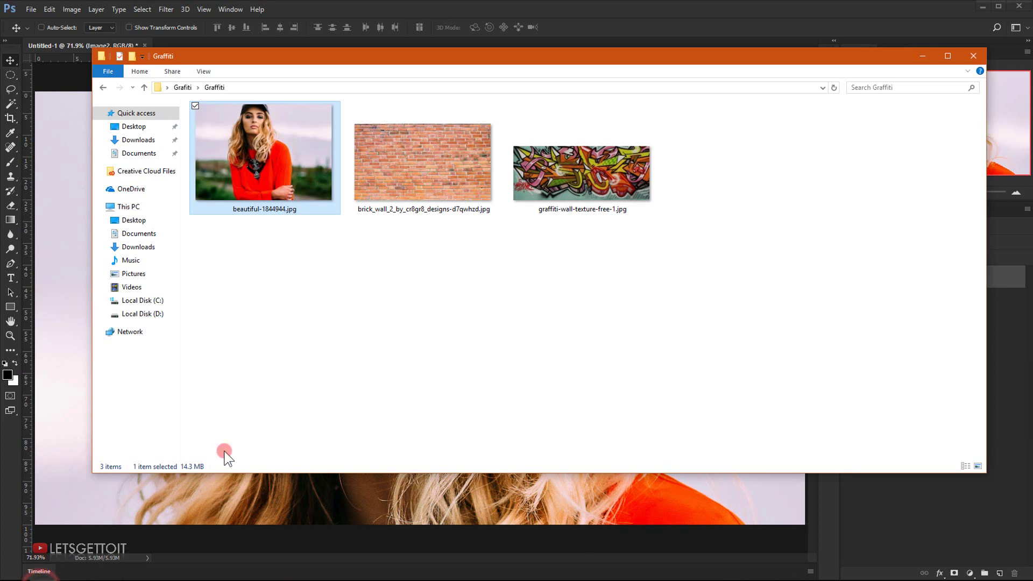
{"action": "left_click_drag", "start_coordinate": [435, 154], "coordinate": [14, 438]}
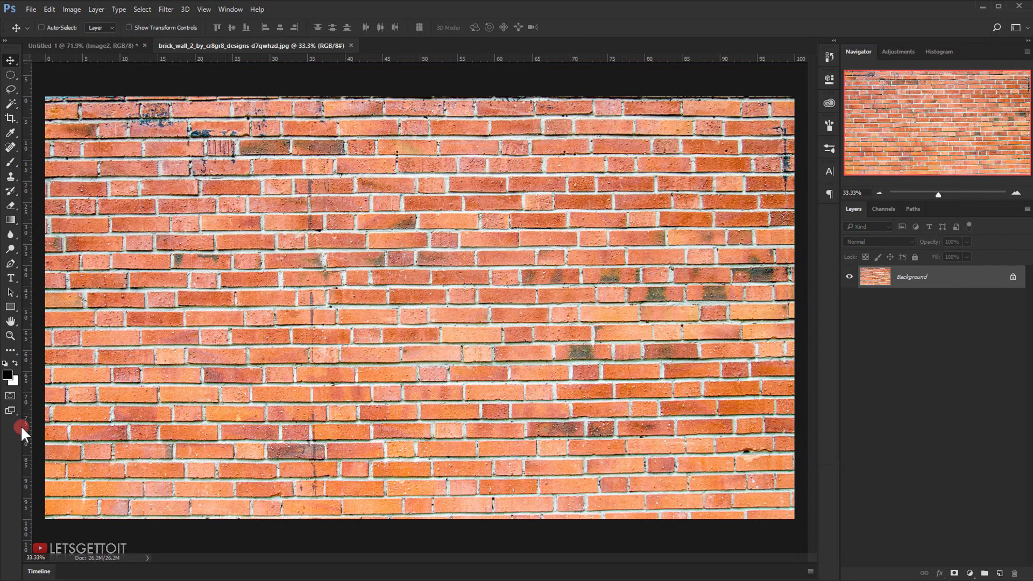
{"action": "left_click_drag", "start_coordinate": [332, 207], "coordinate": [281, 199]}
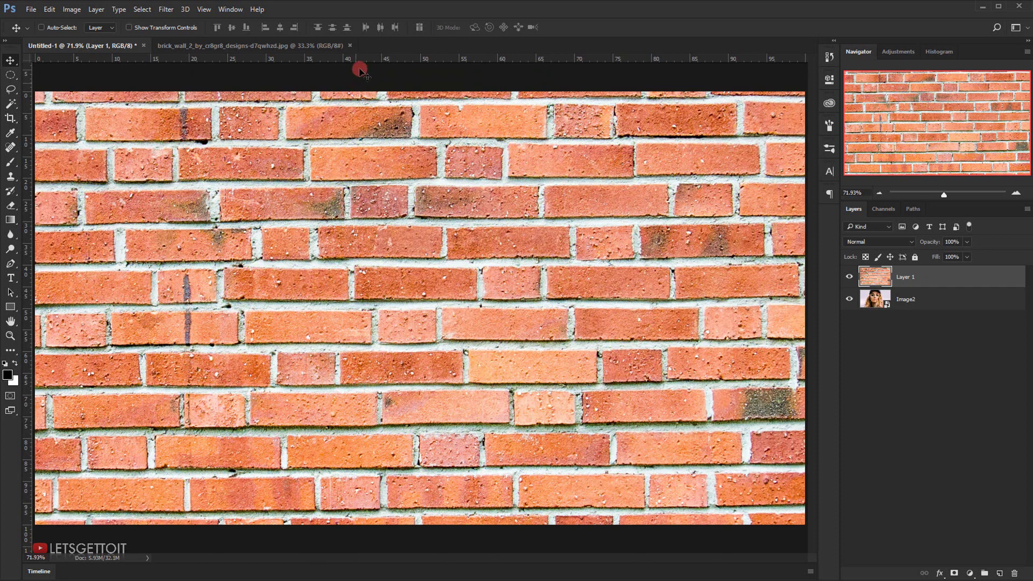
{"action": "left_click", "coordinate": [349, 45]}
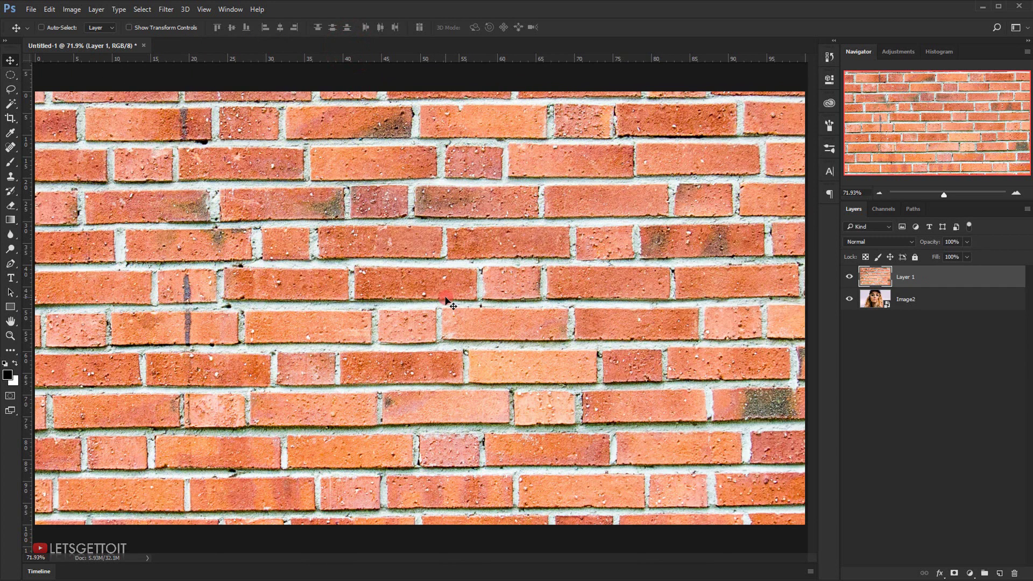
- Scale the brick wall layer to about 50% so it covers the canvas
{"action": "scroll", "coordinate": [445, 300], "scroll_direction": "down", "scroll_amount": 5}
{"action": "key", "text": "ctrl+t"}
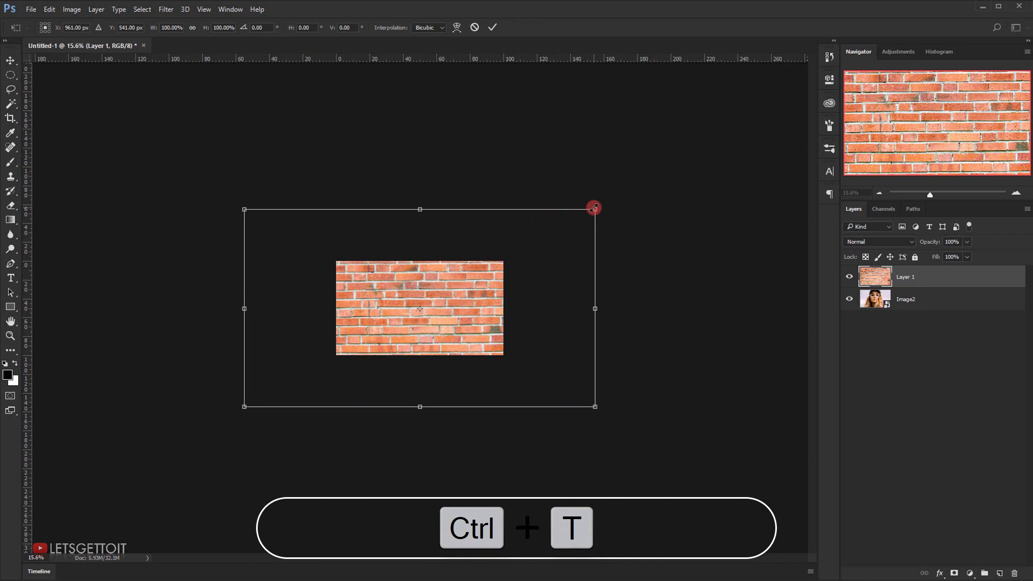
{"action": "left_click_drag", "start_coordinate": [595, 209], "coordinate": [507, 259]}
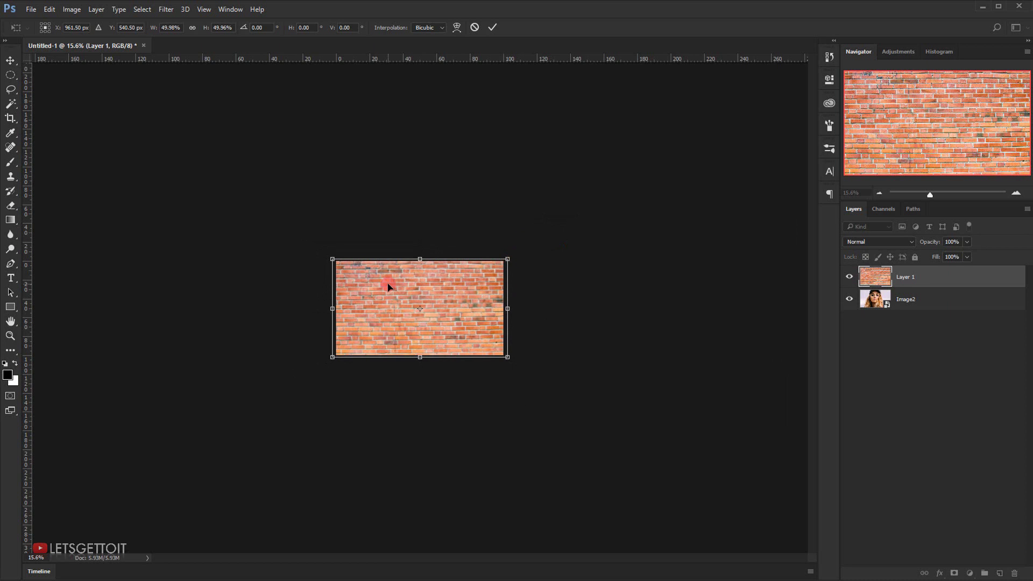
{"action": "left_click", "coordinate": [492, 26]}
{"action": "key", "text": "ctrl+0"}
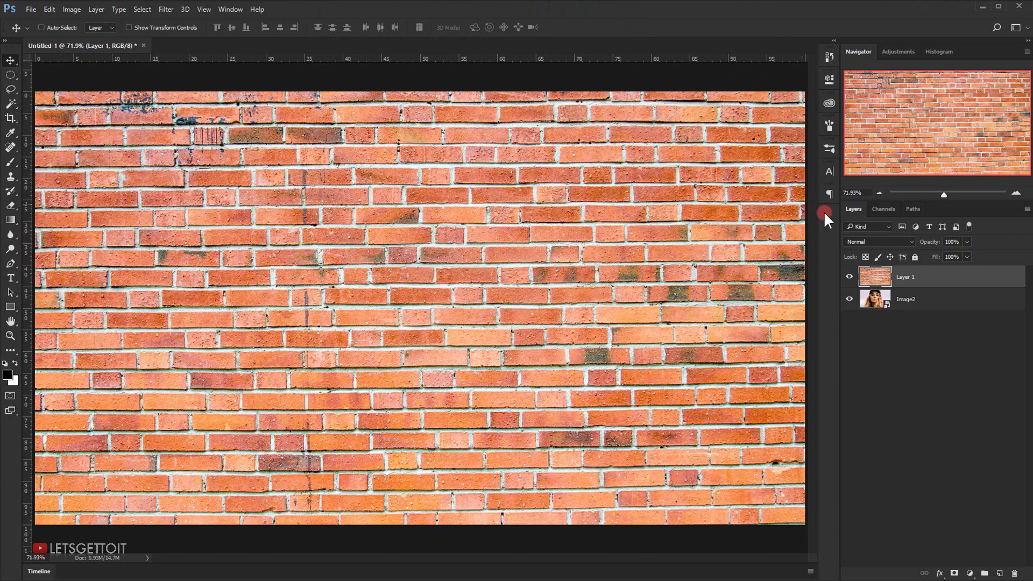
- Rename Layer 1 to Brick wall and desaturate it
{"action": "double_click", "coordinate": [909, 277]}
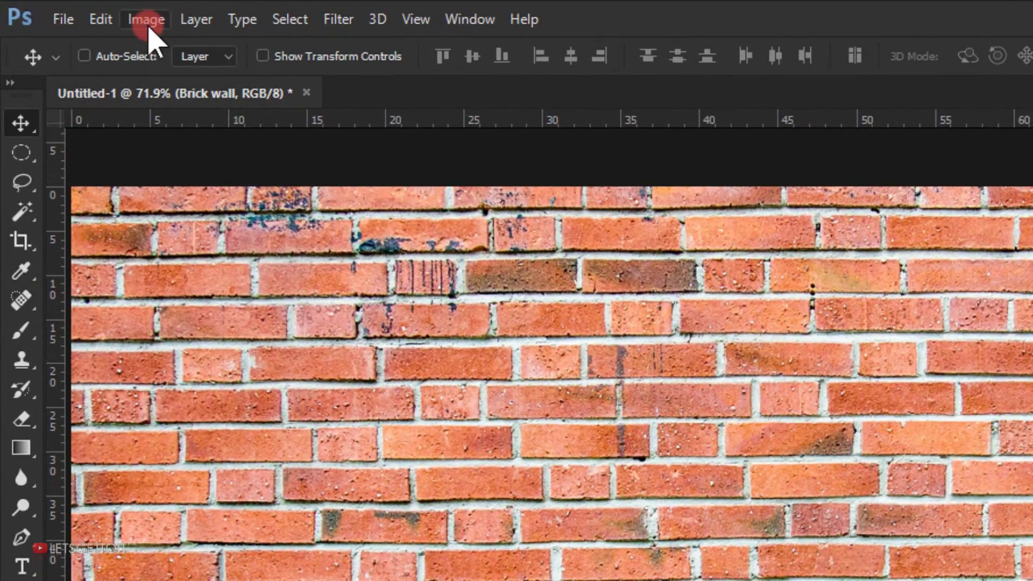
{"action": "left_click", "coordinate": [72, 9]}
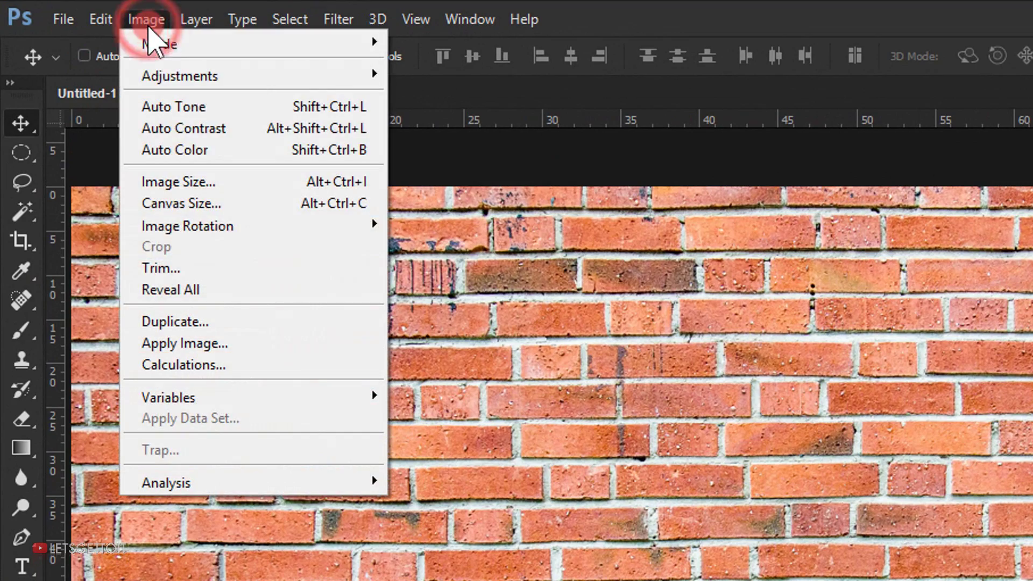
{"action": "mouse_move", "coordinate": [247, 76]}
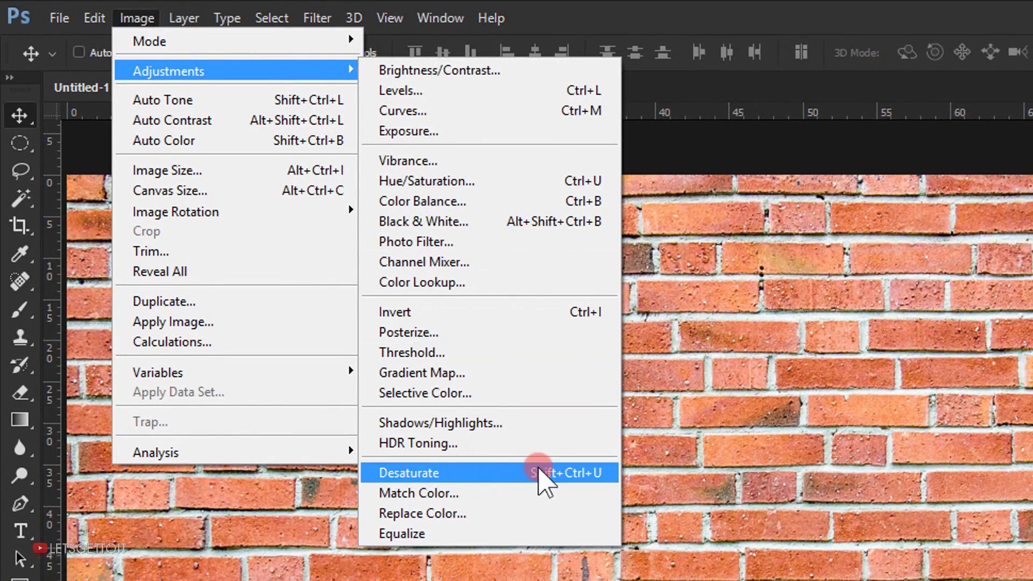
{"action": "left_click", "coordinate": [560, 496]}
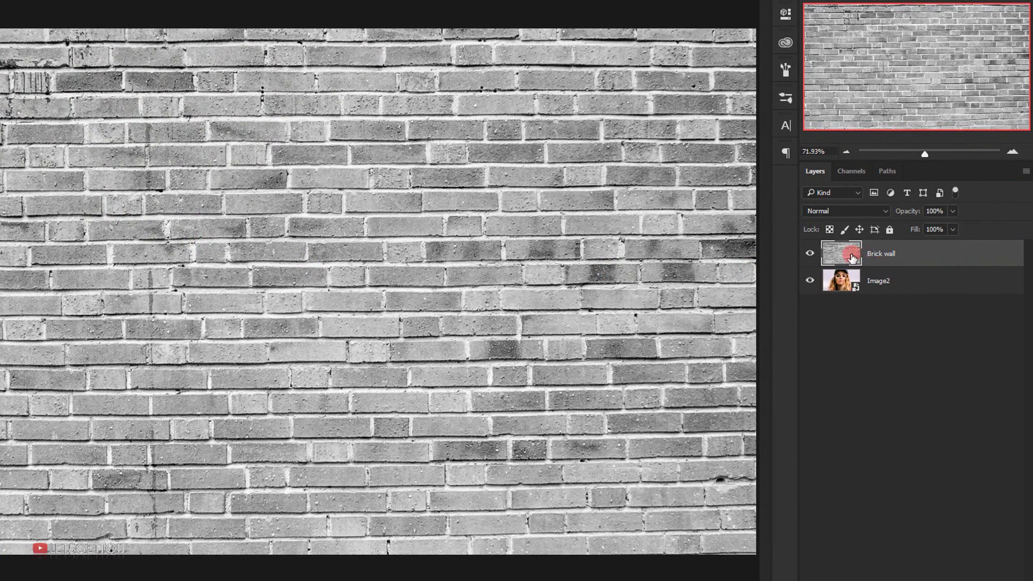
- Set the Brick wall layer's blend mode to Hard Light
{"action": "left_click", "coordinate": [837, 210]}
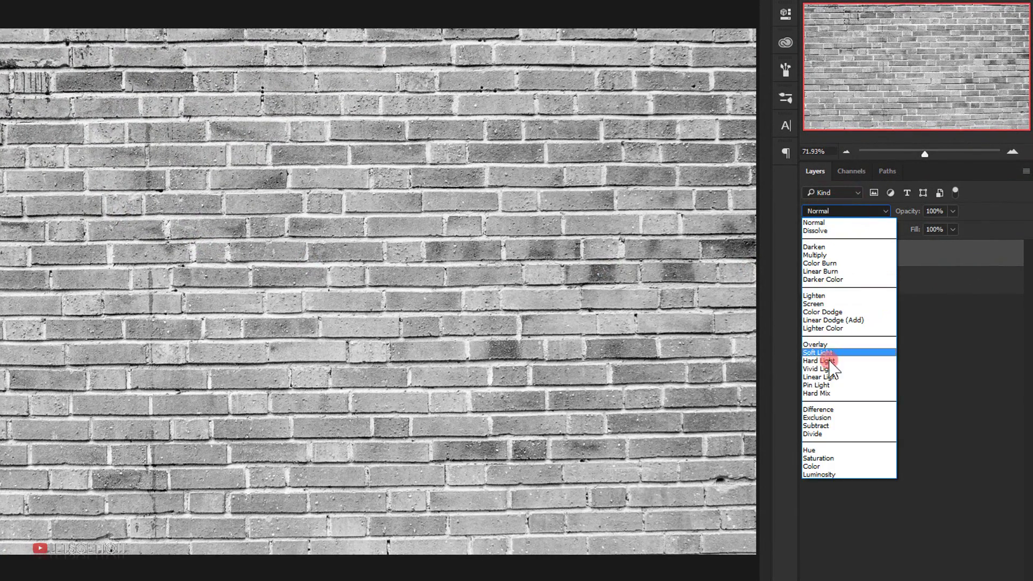
{"action": "left_click", "coordinate": [829, 369]}
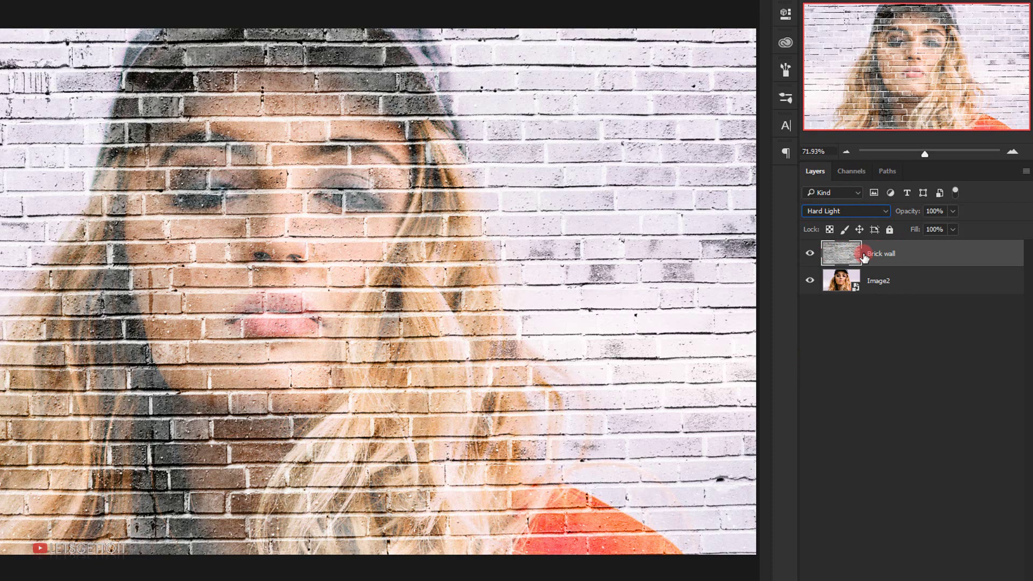
{"action": "key", "text": "ctrl+l"}
{"action": "key", "text": "ctrl+l"}
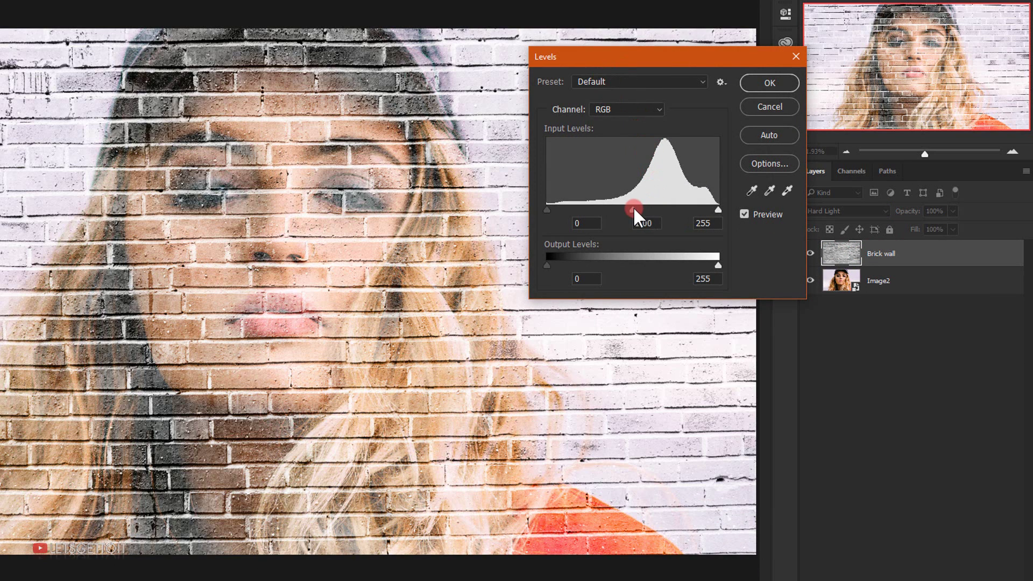
- Apply Levels to the brick wall with midtones 0.50 and white input 250
{"action": "left_click_drag", "start_coordinate": [634, 209], "coordinate": [669, 209]}
{"action": "mouse_move", "coordinate": [718, 210]}
{"action": "left_mouse_down"}
{"action": "mouse_move", "coordinate": [724, 216]}
{"action": "mouse_move", "coordinate": [716, 211]}
{"action": "left_mouse_up"}
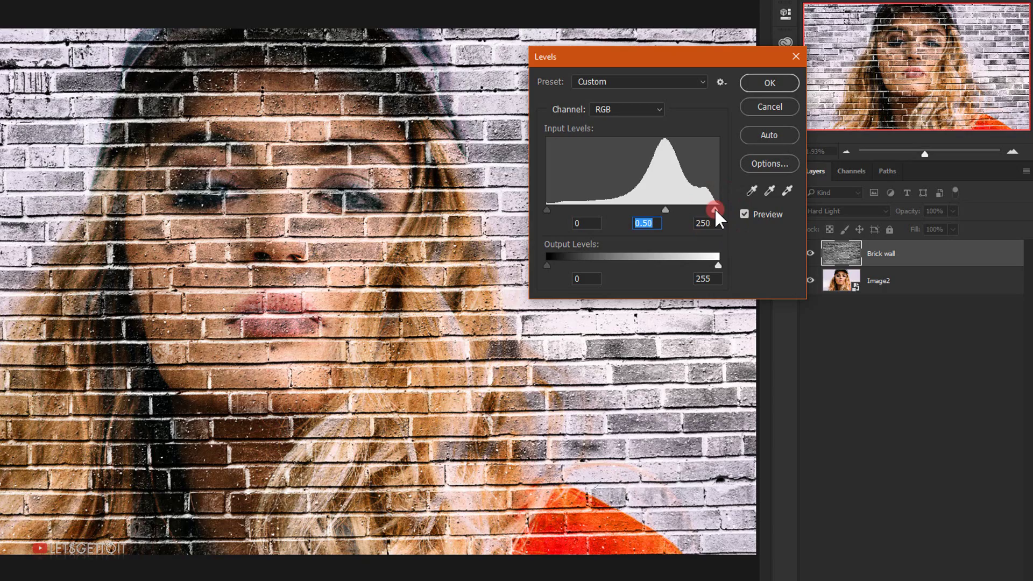
{"action": "left_click_drag", "start_coordinate": [716, 211], "coordinate": [716, 210]}
{"action": "left_click", "coordinate": [774, 85]}
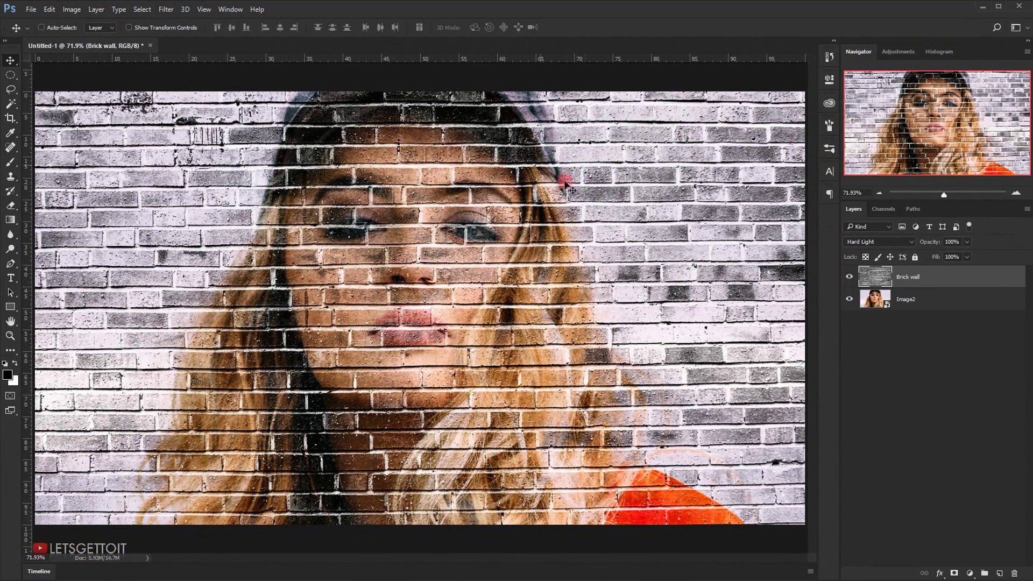
- Duplicate the Image2 layer, name the copy Sketch, and move it above Brick wall
{"action": "left_click", "coordinate": [934, 304]}
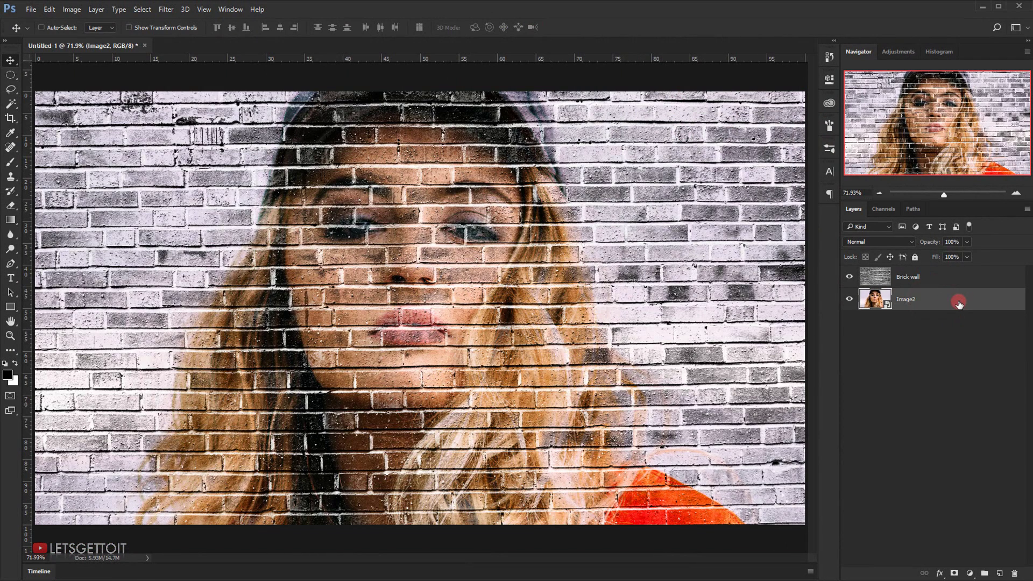
{"action": "key", "text": "ctrl+j"}
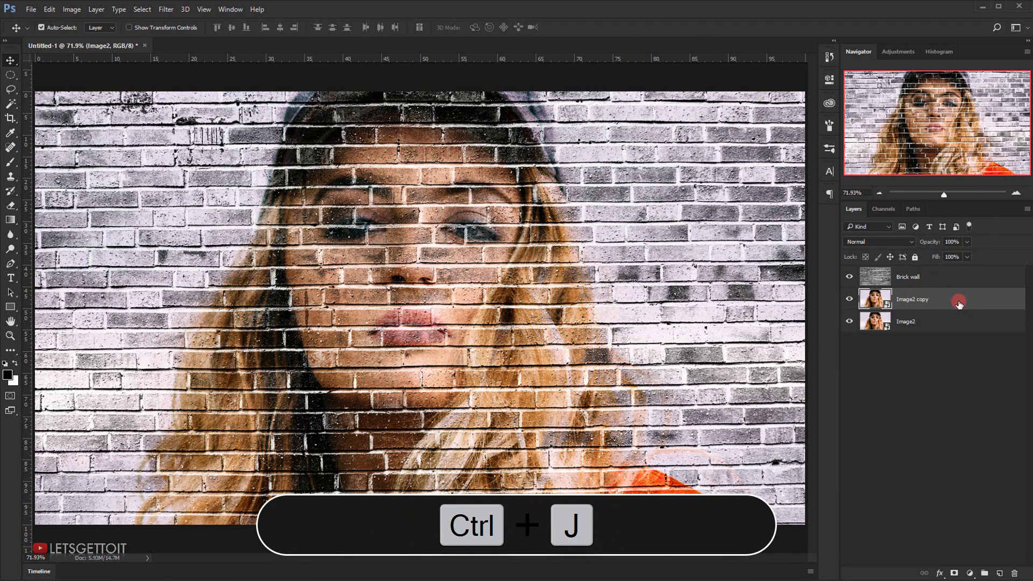
{"action": "double_click", "coordinate": [929, 300]}
{"action": "type", "text": "S"}
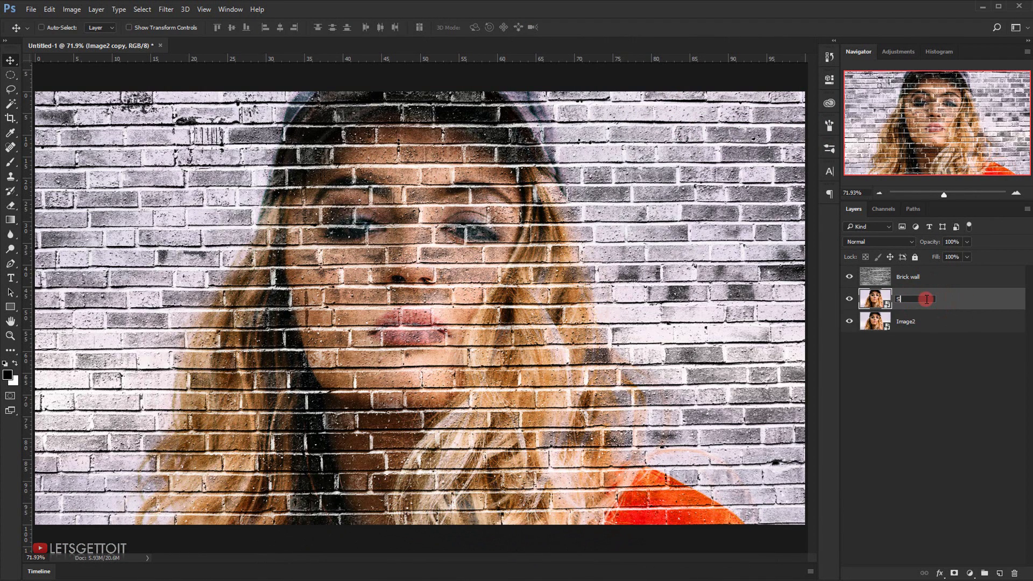
{"action": "type", "text": "ketch"}
{"action": "key", "text": "Return"}
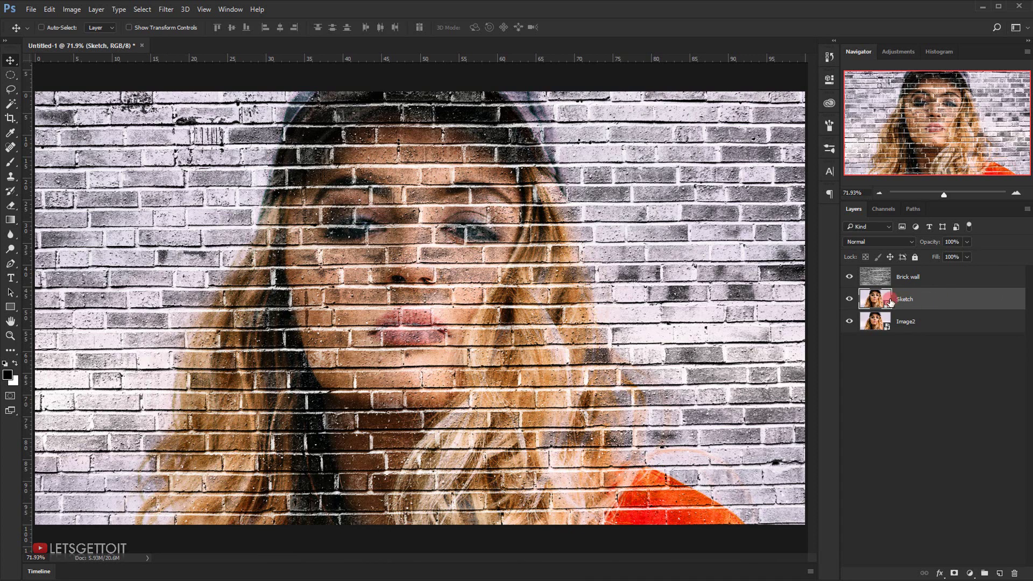
{"action": "mouse_move", "coordinate": [922, 298]}
{"action": "left_mouse_down"}
{"action": "mouse_move", "coordinate": [922, 273]}
{"action": "mouse_move", "coordinate": [939, 275]}
{"action": "left_mouse_up"}
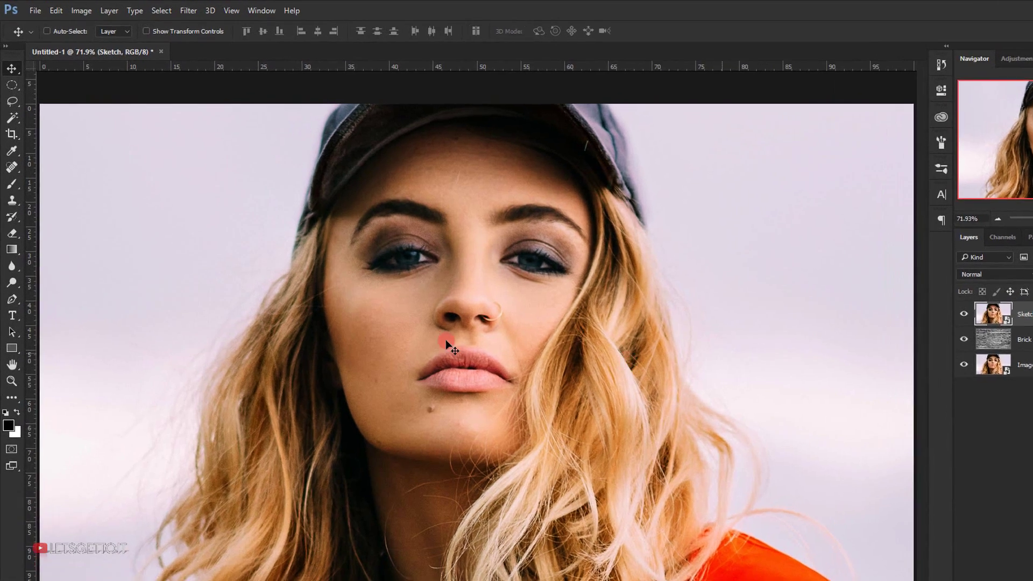
{"action": "left_click", "coordinate": [49, 9]}
- Enable Show all Filter Gallery groups and names in the Plug-Ins preferences
{"action": "left_click", "coordinate": [86, 276]}
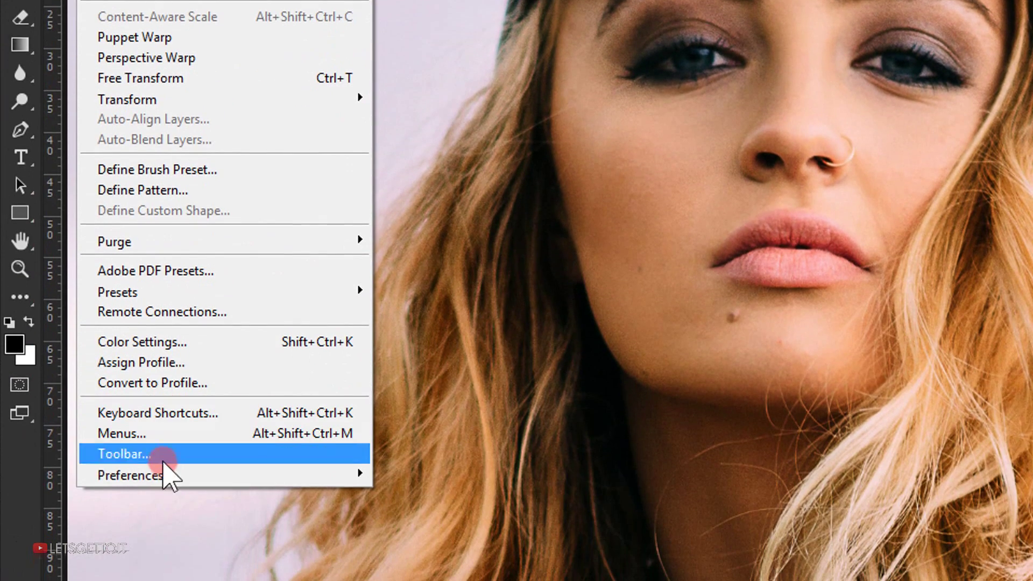
{"action": "mouse_move", "coordinate": [164, 476]}
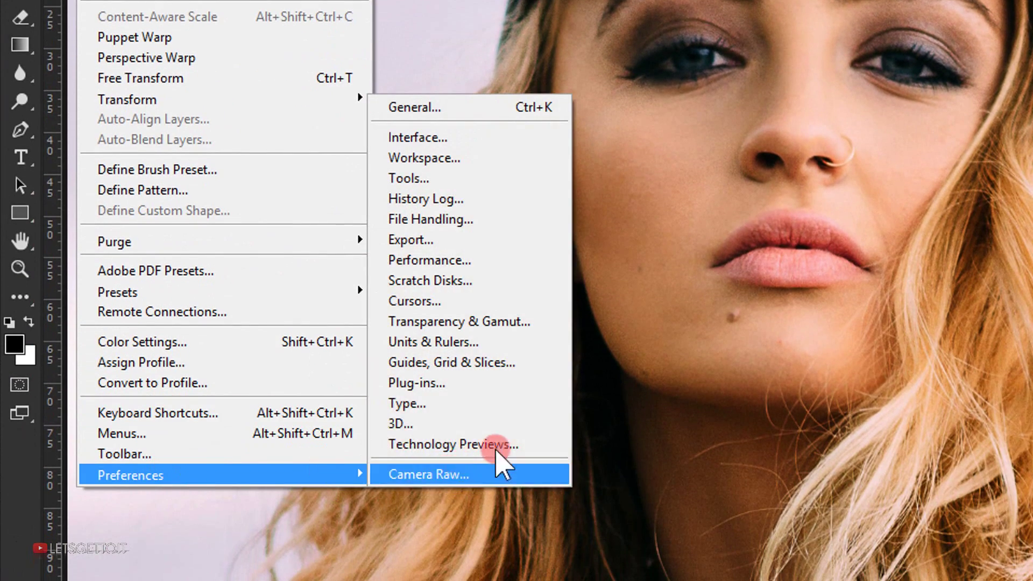
{"action": "left_click", "coordinate": [417, 382]}
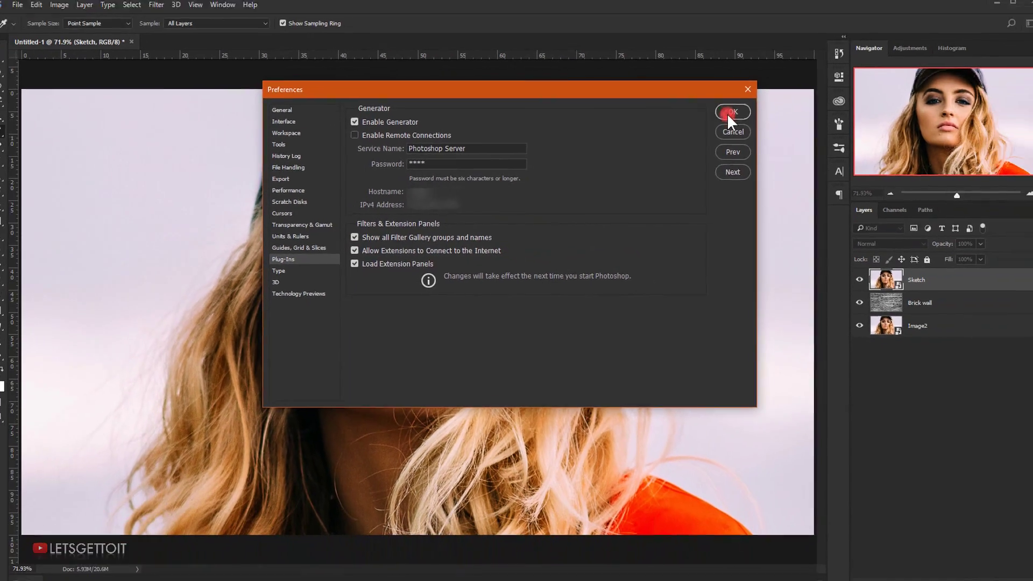
{"action": "left_click", "coordinate": [888, 71]}
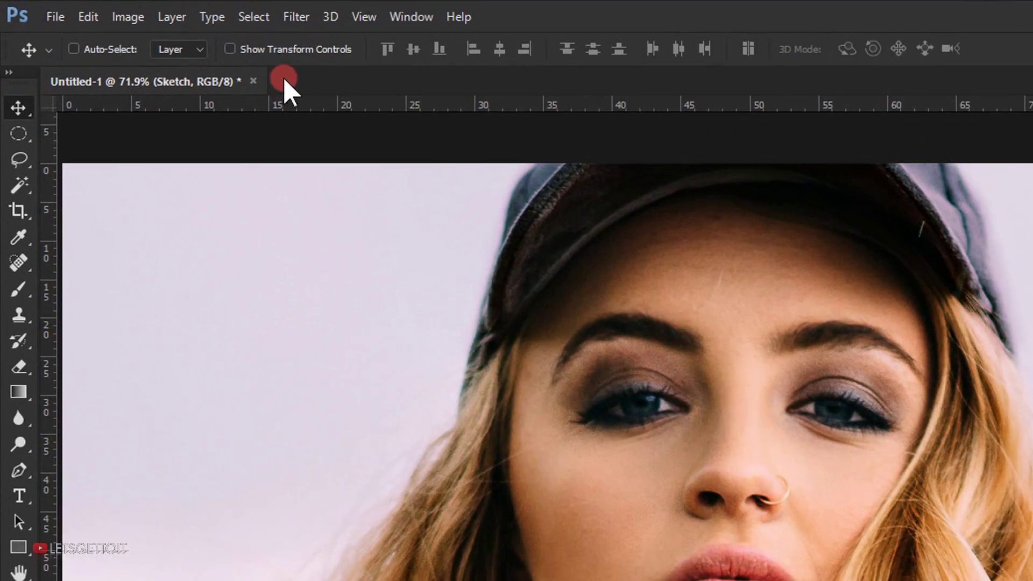
- Apply Unsharp Mask to Sketch with Amount 71%, Radius 95 pixels, Threshold 0
{"action": "left_click", "coordinate": [166, 9]}
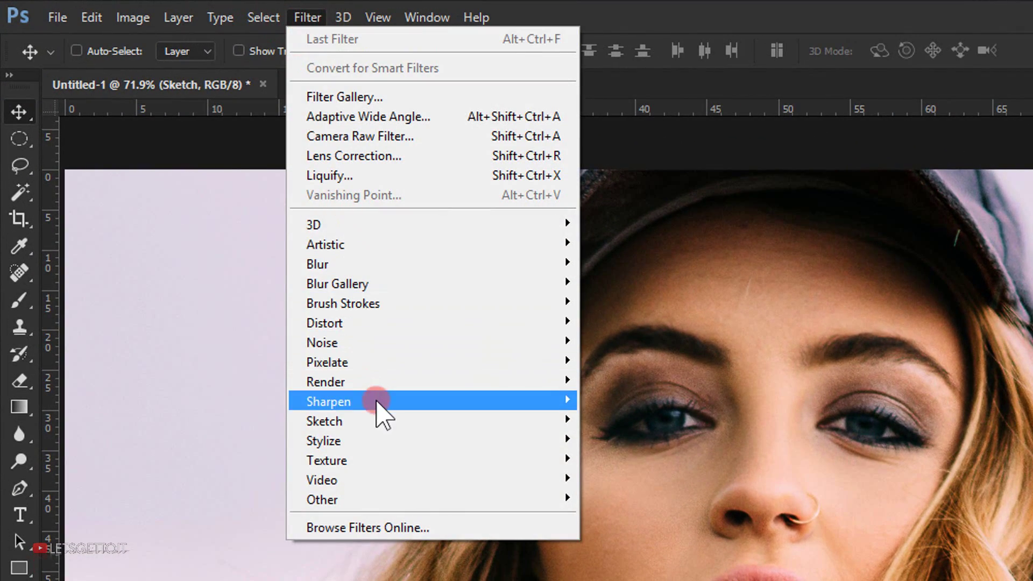
{"action": "mouse_move", "coordinate": [443, 411]}
{"action": "left_click", "coordinate": [648, 496]}
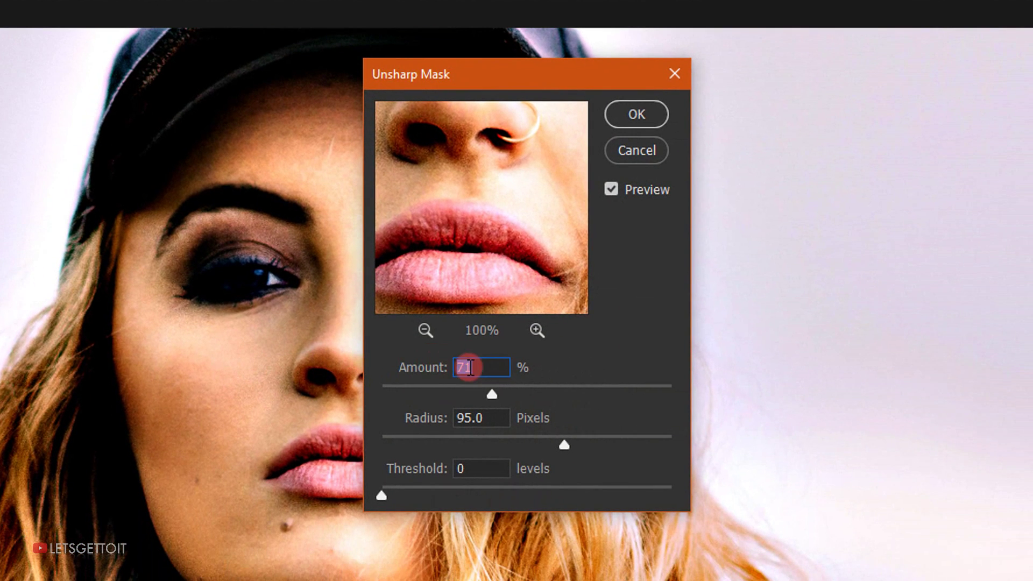
{"action": "left_click_drag", "start_coordinate": [471, 368], "coordinate": [503, 368]}
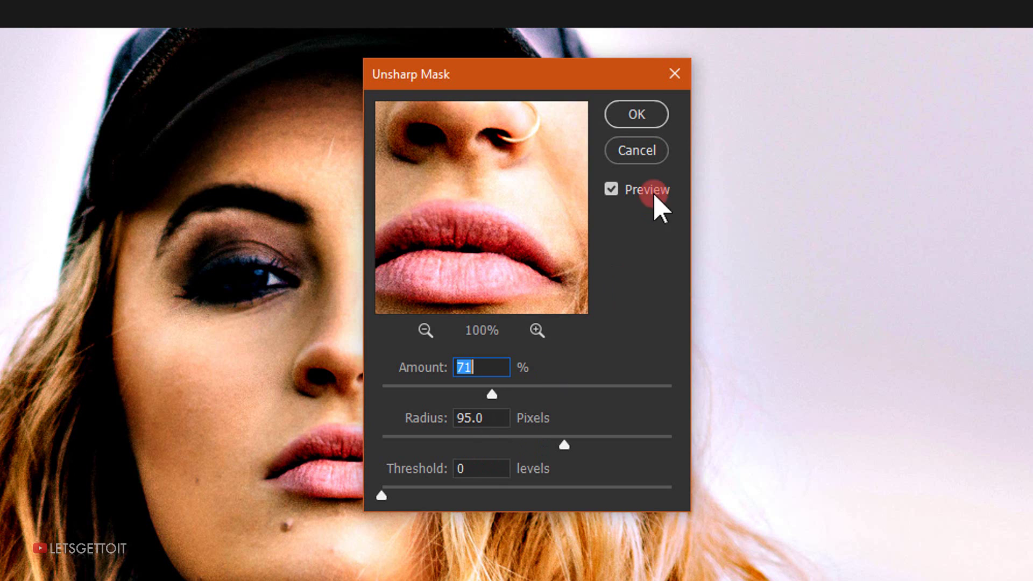
{"action": "left_click", "coordinate": [645, 114]}
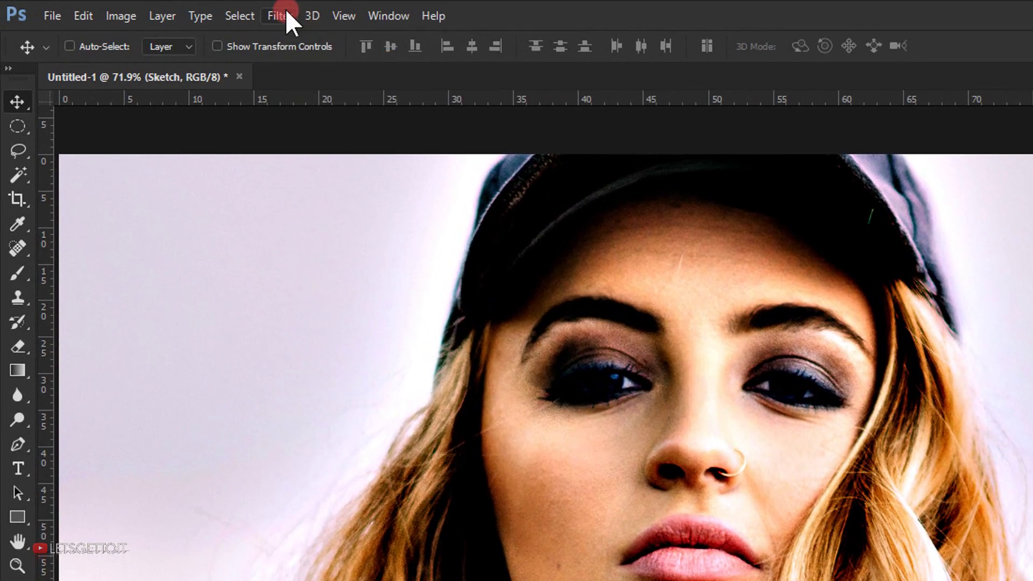
- Apply the Dry Brush filter to the Sketch layer with Brush Size 8, Brush Detail 10, Texture 1
{"action": "left_click", "coordinate": [259, 14]}
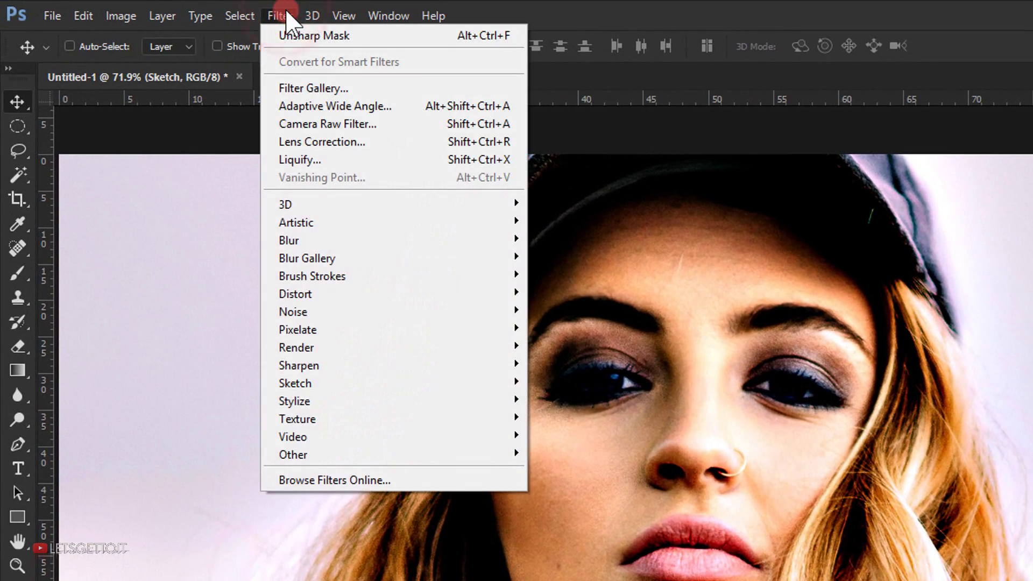
{"action": "mouse_move", "coordinate": [300, 223]}
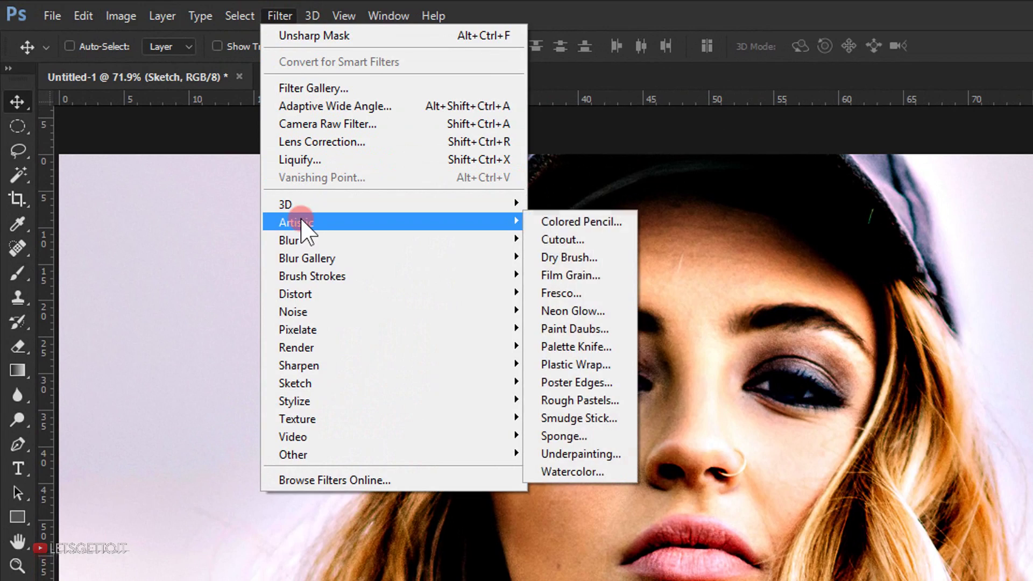
{"action": "left_click", "coordinate": [609, 258]}
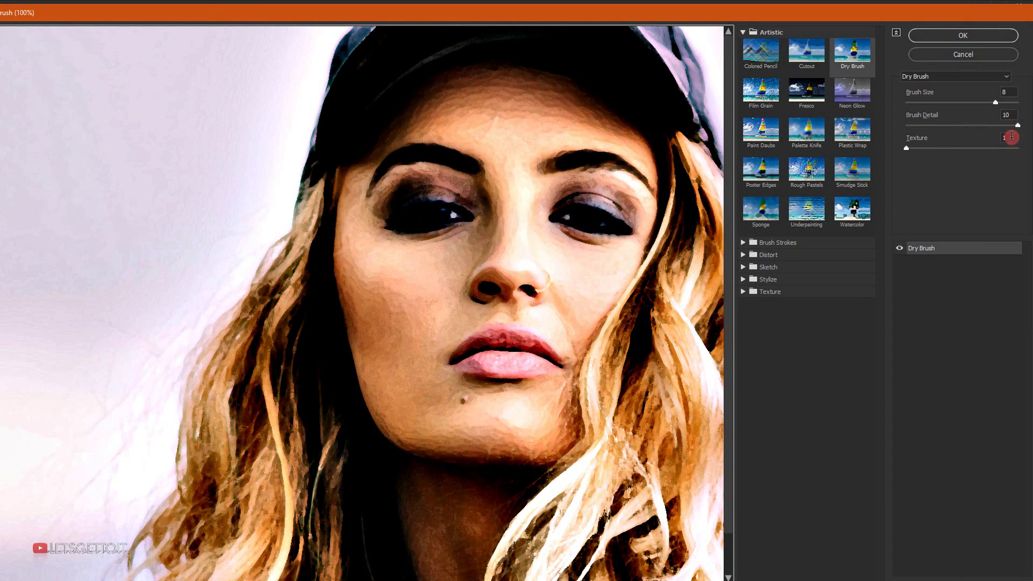
{"action": "left_click", "coordinate": [974, 38]}
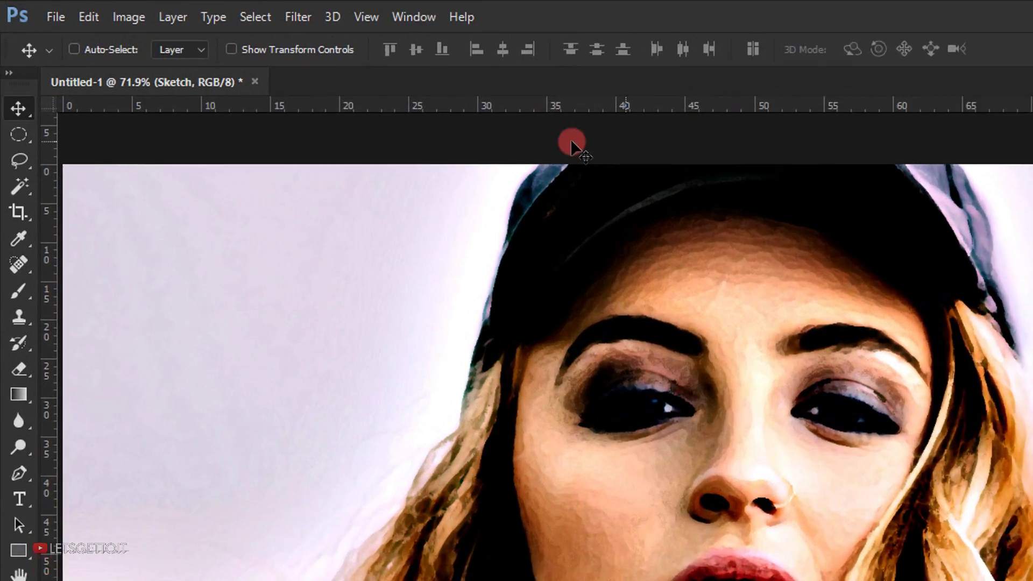
- Apply Colored Pencil to the Sketch layer: Pencil Width 3, Stroke Pressure 6, Paper Brightness 50
{"action": "left_click", "coordinate": [305, 18]}
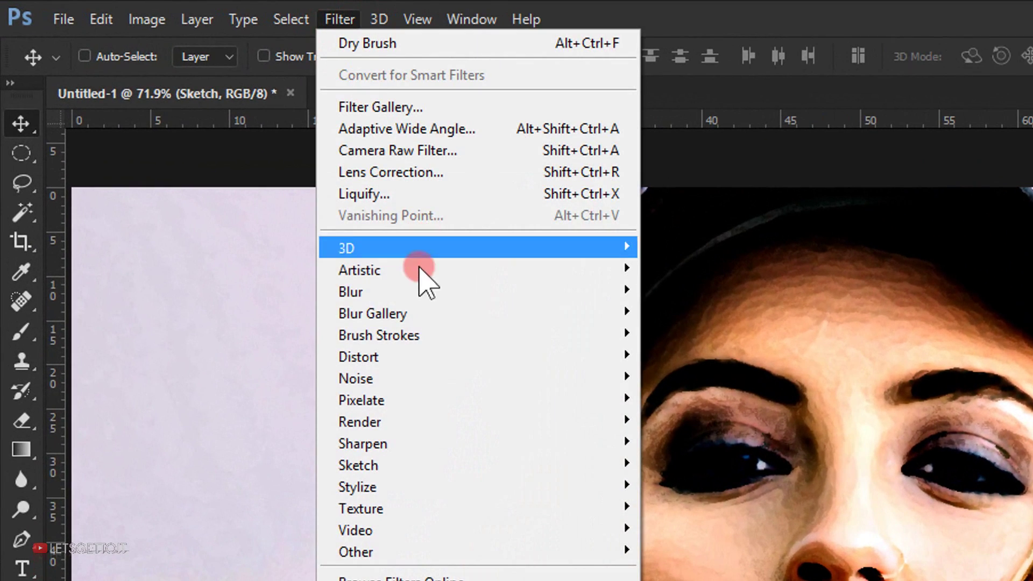
{"action": "mouse_move", "coordinate": [418, 276]}
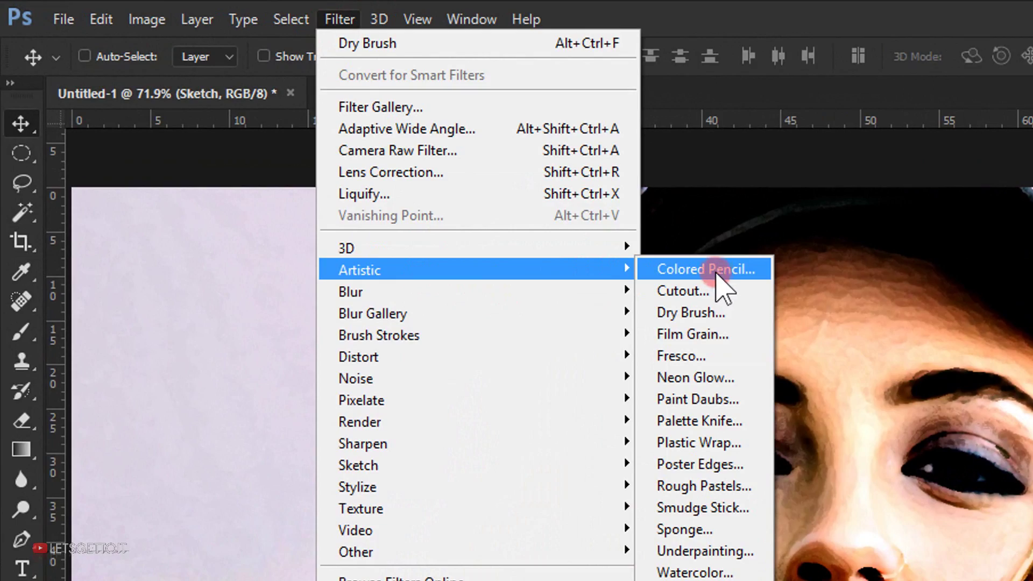
{"action": "left_click", "coordinate": [716, 272]}
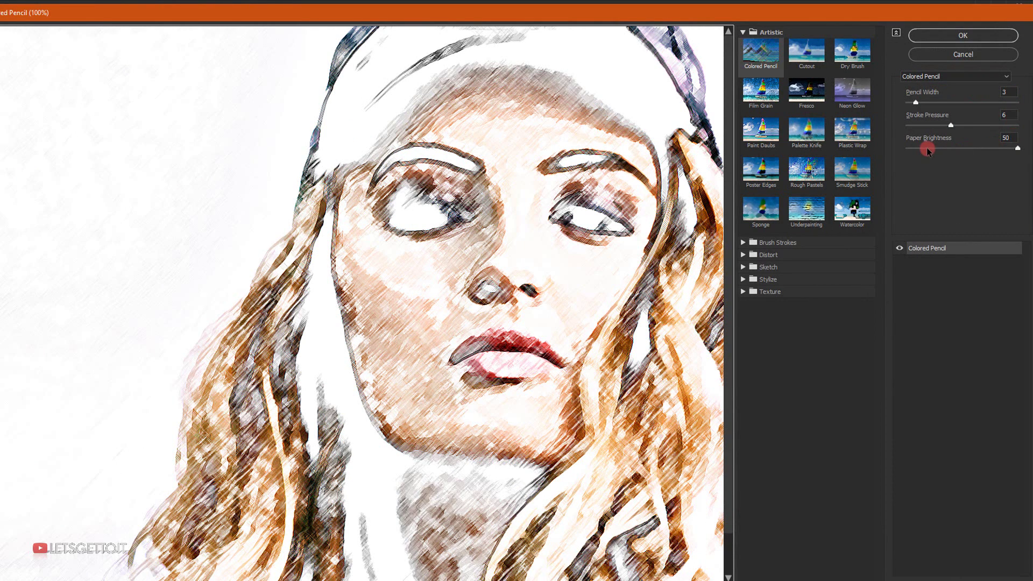
{"action": "left_click", "coordinate": [964, 36]}
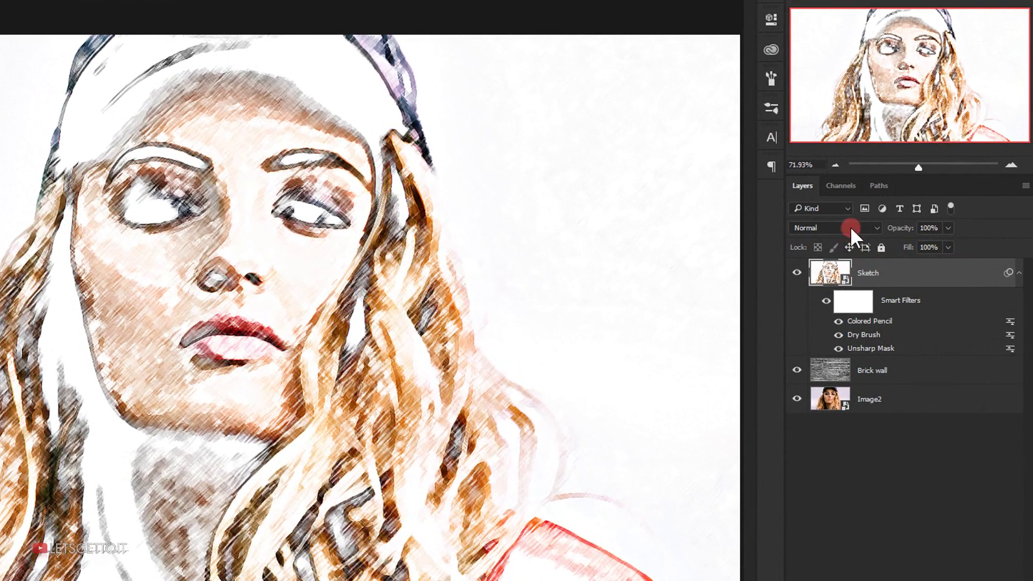
- Blend the Sketch layer in Color Burn, collapse its filter list, and select the Image2 layer
{"action": "left_click", "coordinate": [850, 227]}
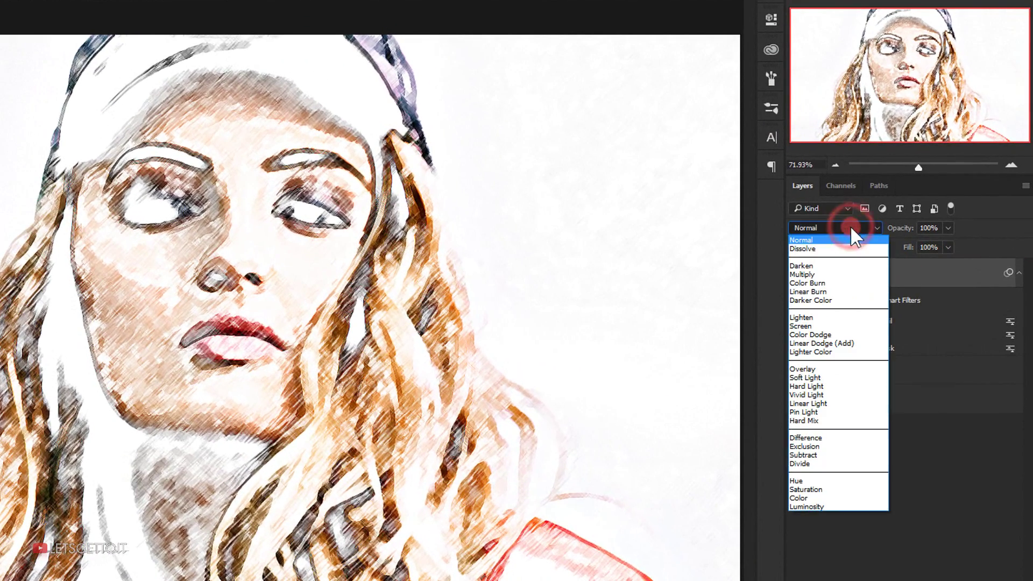
{"action": "left_click", "coordinate": [847, 280]}
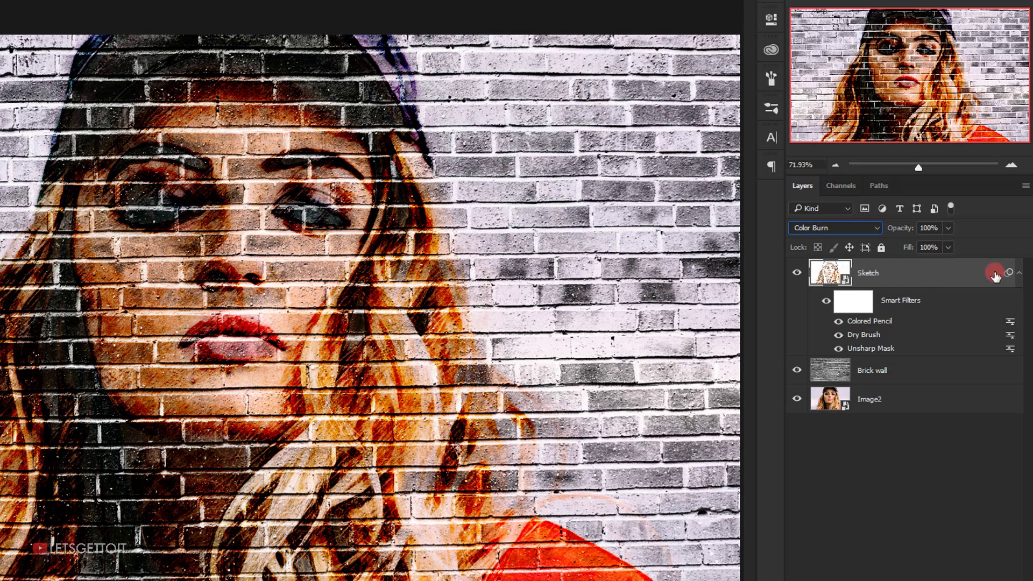
{"action": "left_click", "coordinate": [1019, 273]}
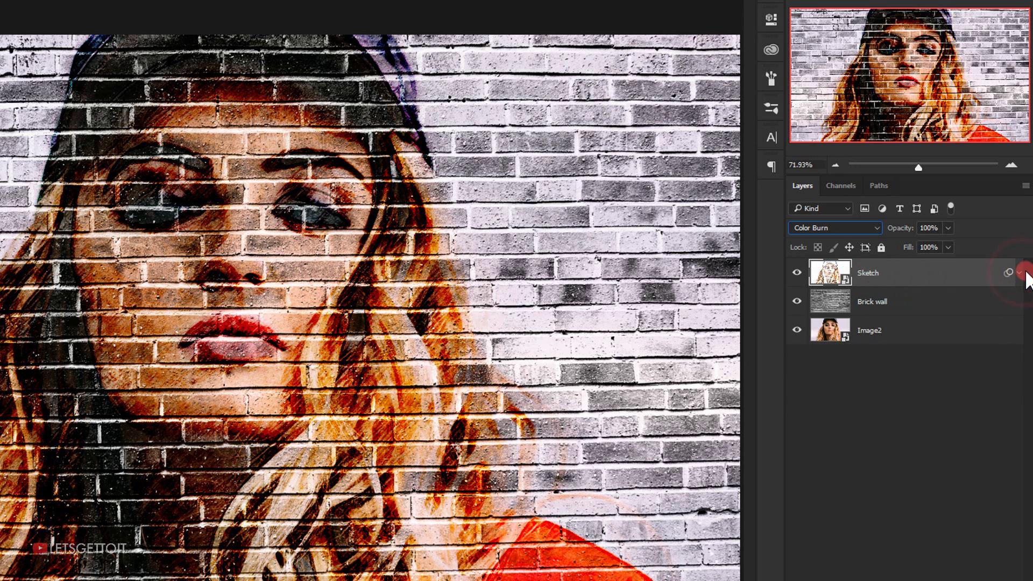
{"action": "left_click", "coordinate": [901, 329]}
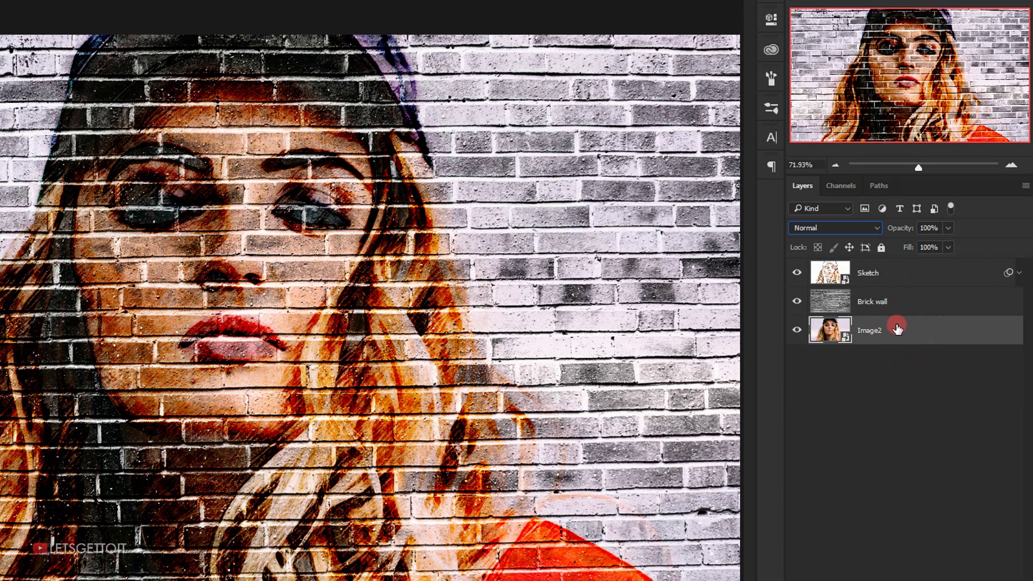
- Duplicate Image2, move the copy to the top, and rename it 'Plastic wrap'
{"action": "key", "text": "ctrl+j"}
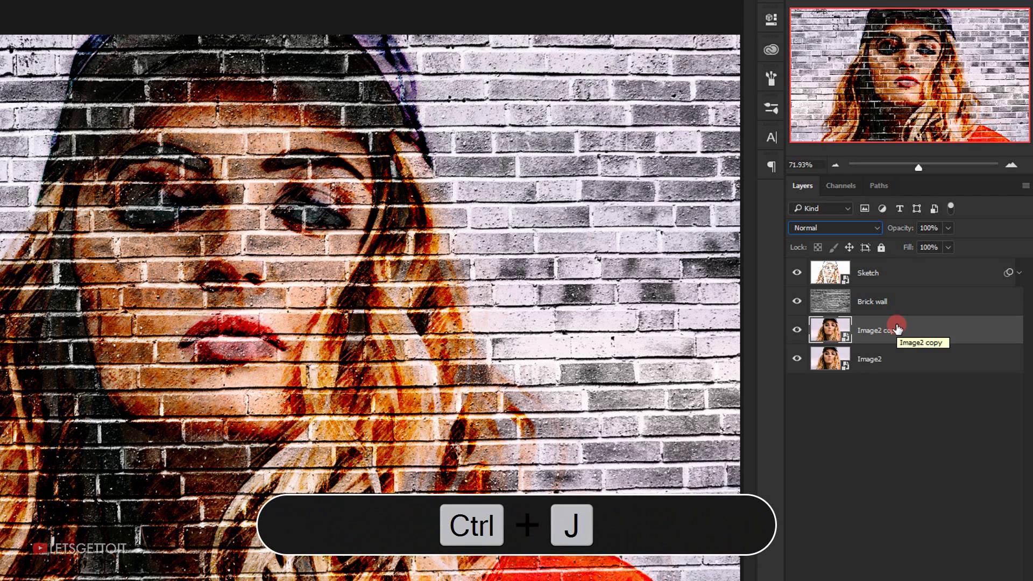
{"action": "left_click_drag", "start_coordinate": [930, 322], "coordinate": [921, 269]}
{"action": "double_click", "coordinate": [889, 274]}
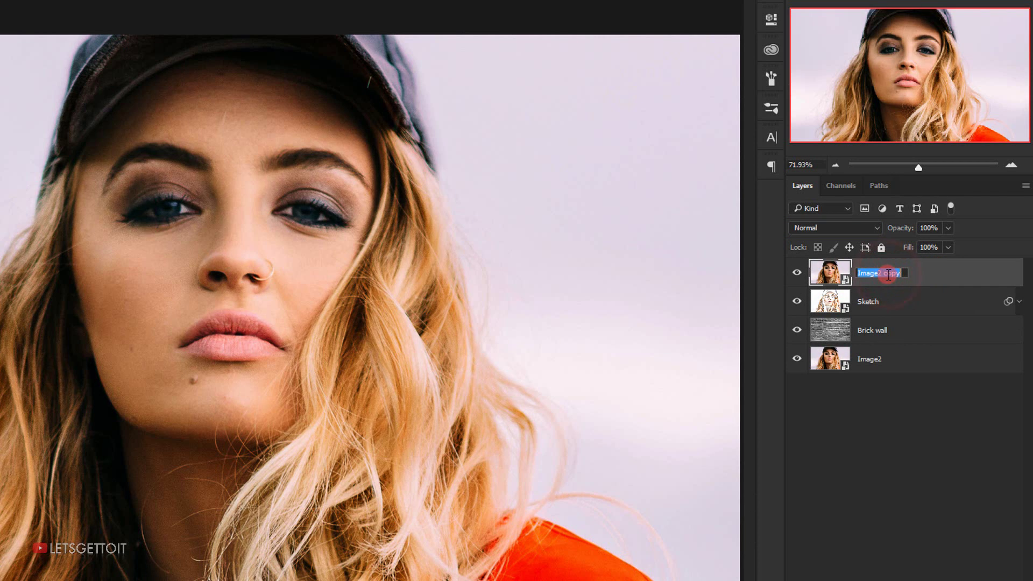
{"action": "type", "text": "Plastic wrap"}
{"action": "left_click", "coordinate": [943, 273]}
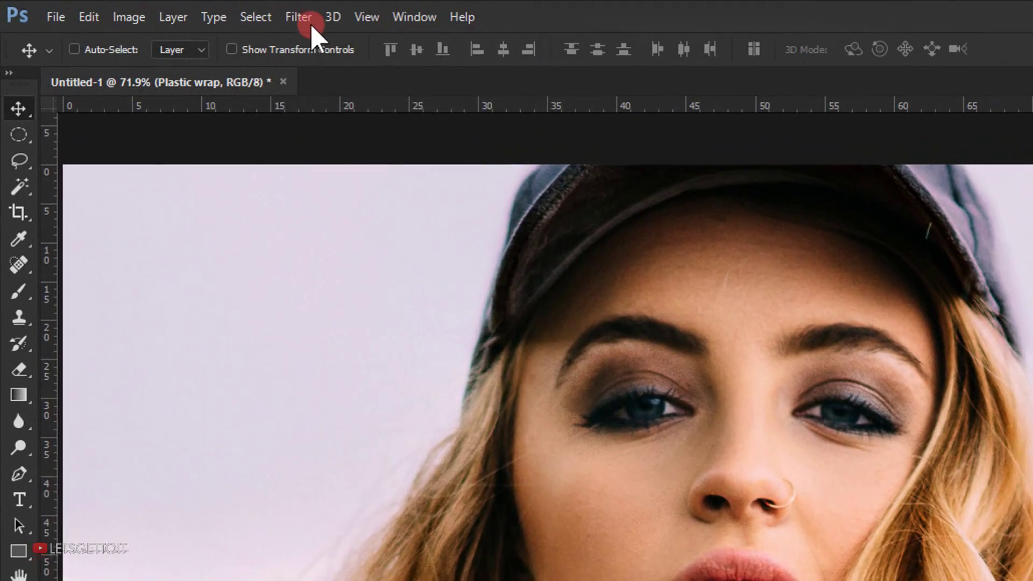
- Apply the Plastic Wrap filter (12, 10, 10) and blend the layer in Soft Light
{"action": "left_click", "coordinate": [166, 9]}
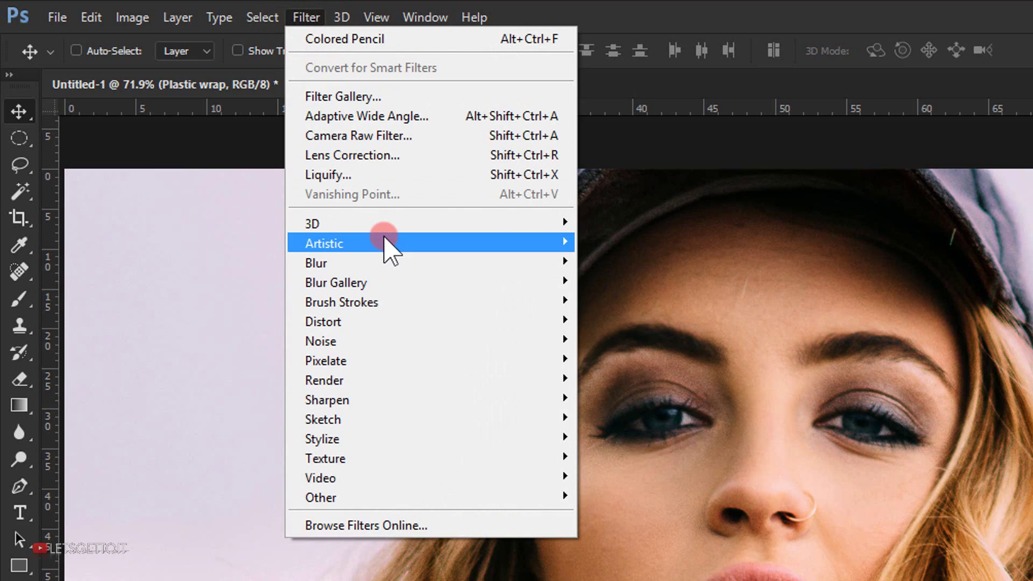
{"action": "mouse_move", "coordinate": [387, 244]}
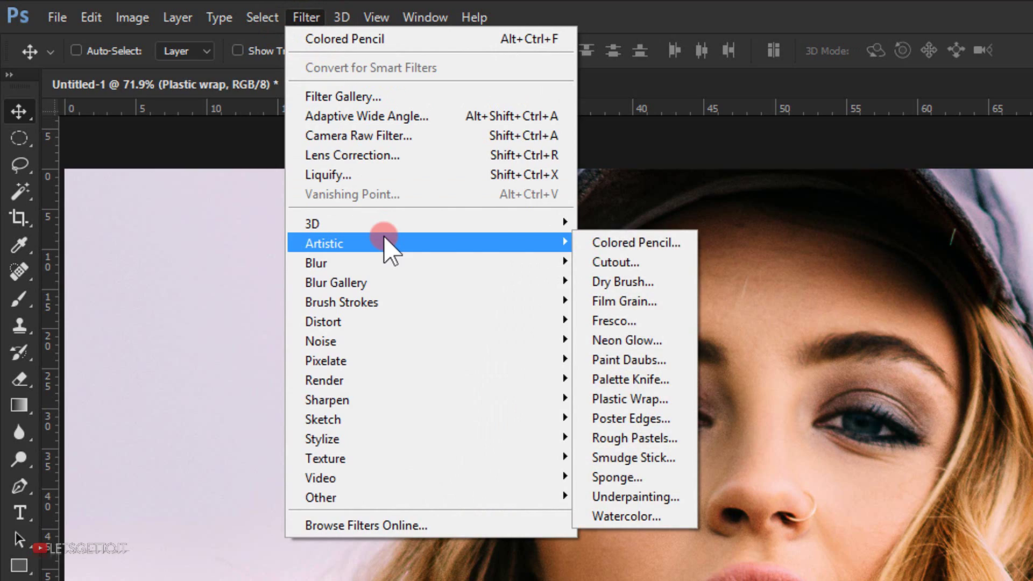
{"action": "left_click", "coordinate": [644, 398]}
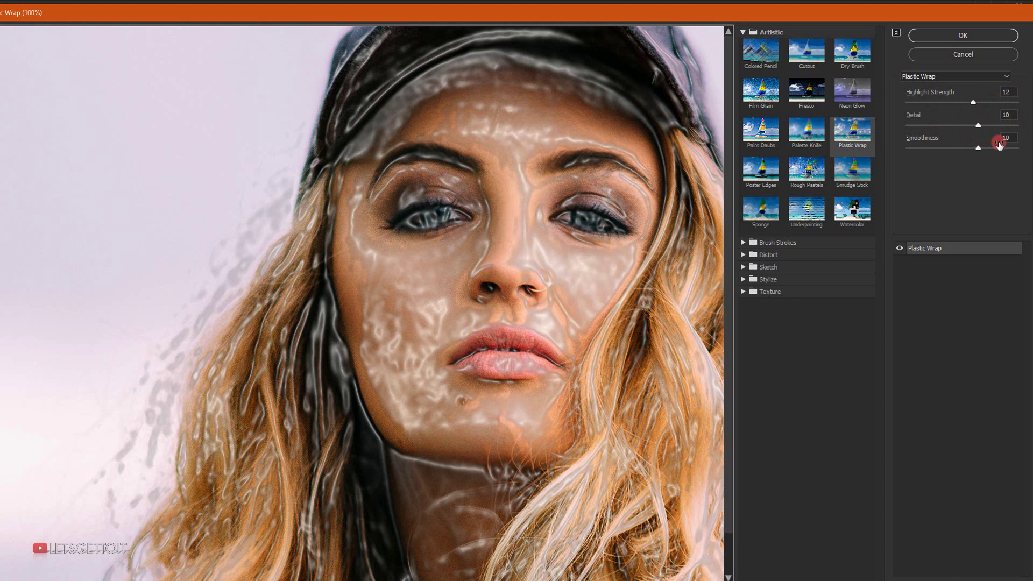
{"action": "left_click", "coordinate": [986, 39]}
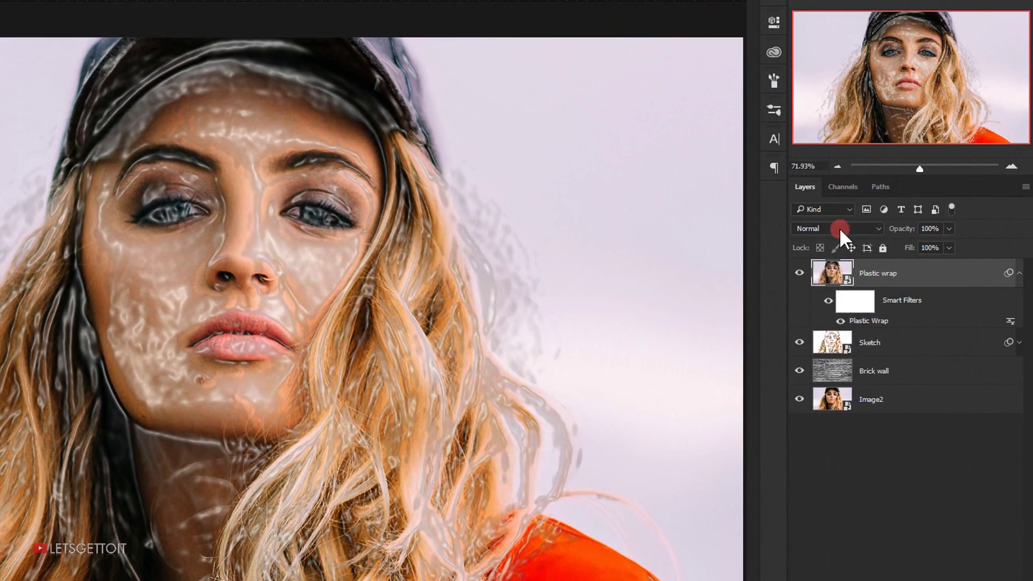
{"action": "left_click", "coordinate": [847, 229]}
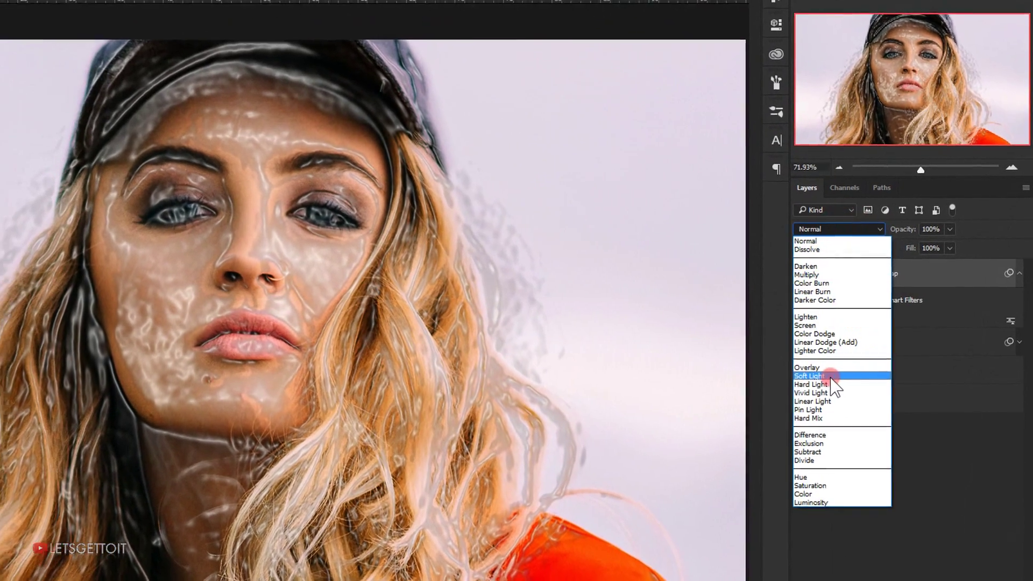
{"action": "left_click", "coordinate": [832, 376]}
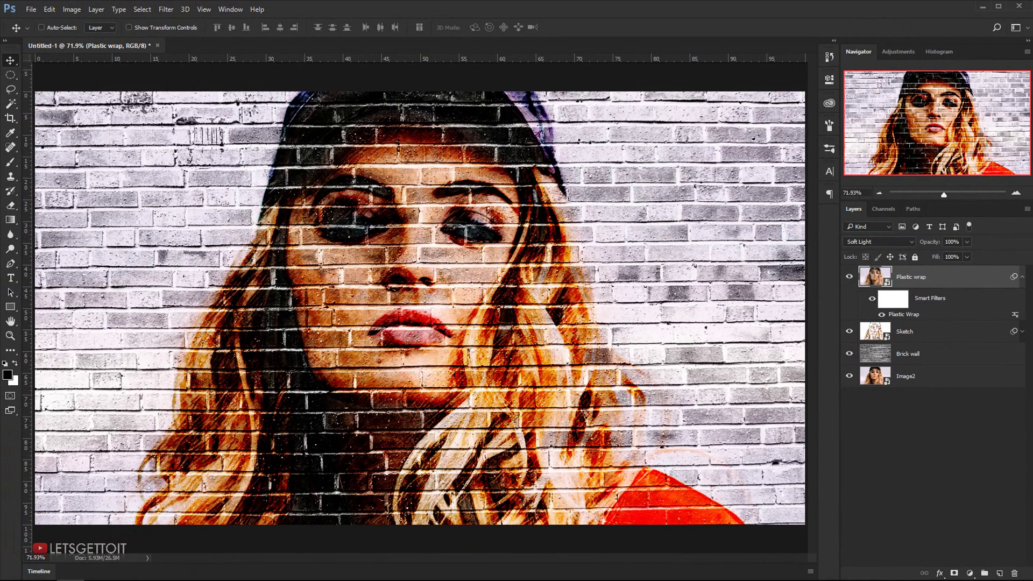
- Bring the graffiti wall texture into the portrait document and close its separate document
{"action": "key", "text": "alt+Tab"}
{"action": "left_click", "coordinate": [589, 186]}
{"action": "left_click_drag", "start_coordinate": [589, 187], "coordinate": [12, 444]}
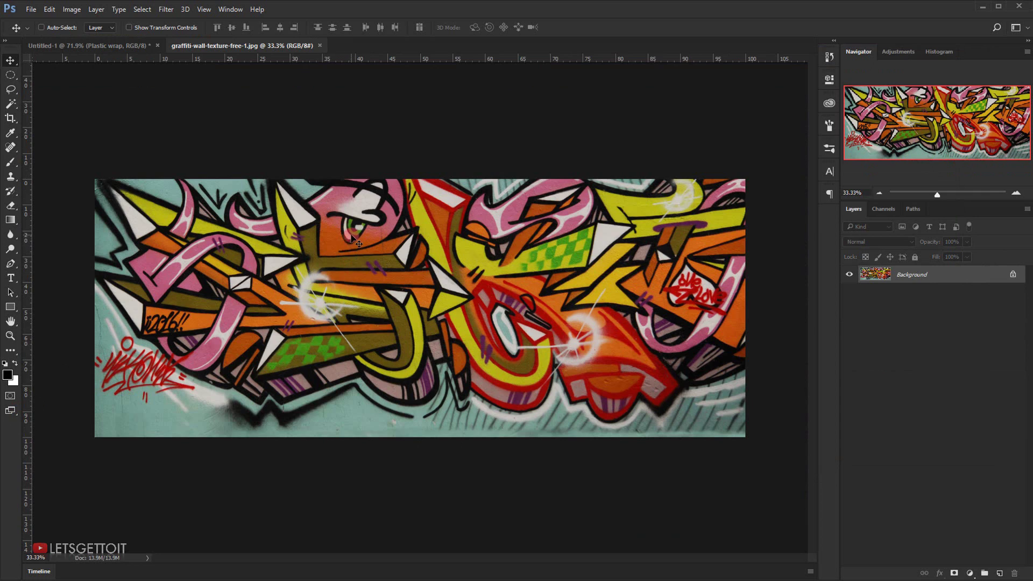
{"action": "left_click", "coordinate": [93, 46]}
{"action": "left_click_drag", "start_coordinate": [127, 95], "coordinate": [264, 212]}
{"action": "left_click", "coordinate": [305, 45]}
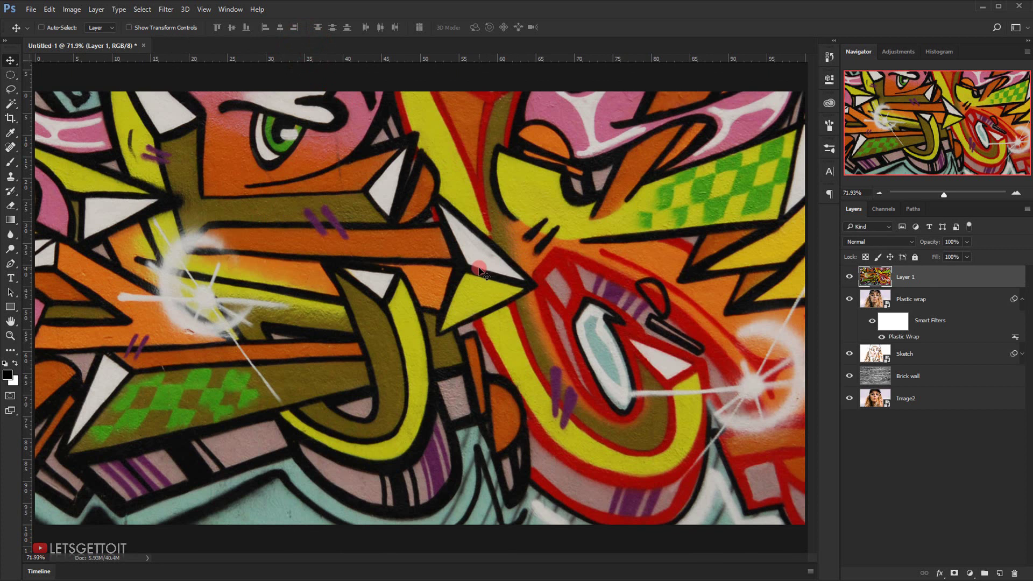
- Scale the graffiti layer proportionally from the centre to about 79% and fit the canvas
{"action": "scroll", "coordinate": [483, 273], "scroll_direction": "down", "scroll_amount": 5}
{"action": "key", "text": "ctrl+t"}
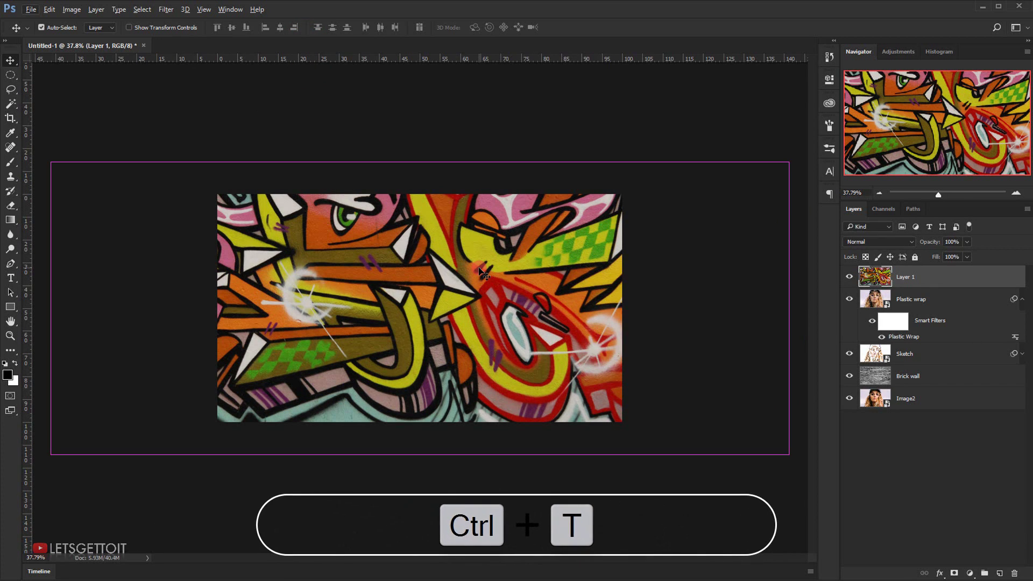
{"action": "key", "text": "alt+shift"}
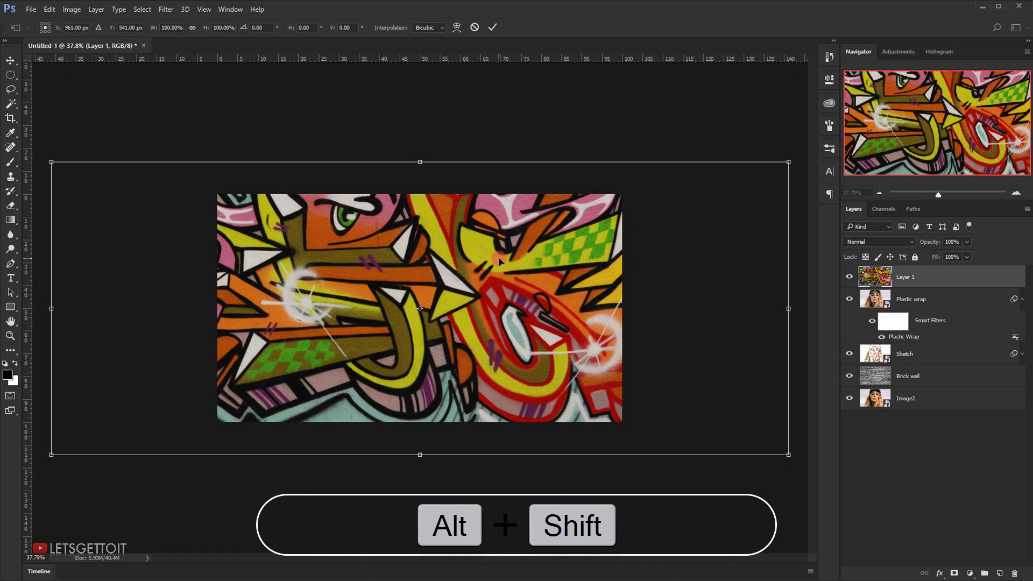
{"action": "left_click_drag", "start_coordinate": [790, 161], "coordinate": [715, 197]}
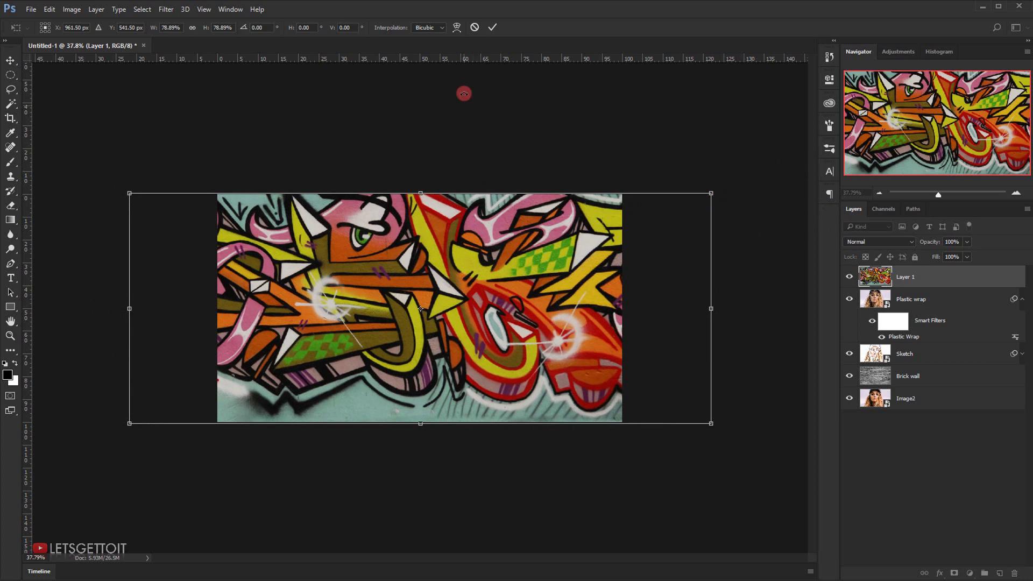
{"action": "left_click", "coordinate": [493, 27]}
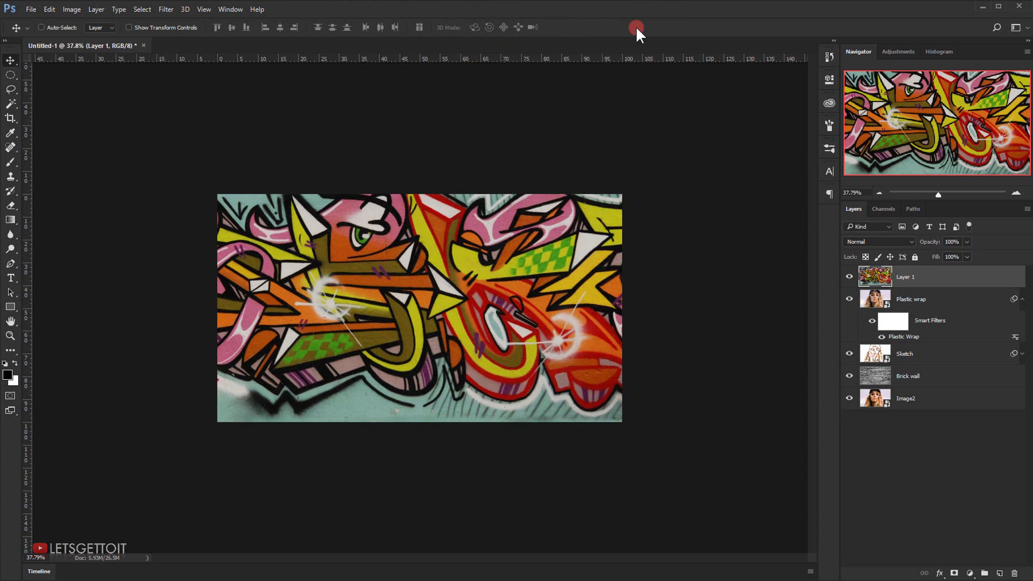
{"action": "key", "text": "ctrl+0"}
- Rename Layer 1 to 'Graffiti' and clip it to the Plastic wrap layer
{"action": "left_click", "coordinate": [912, 283]}
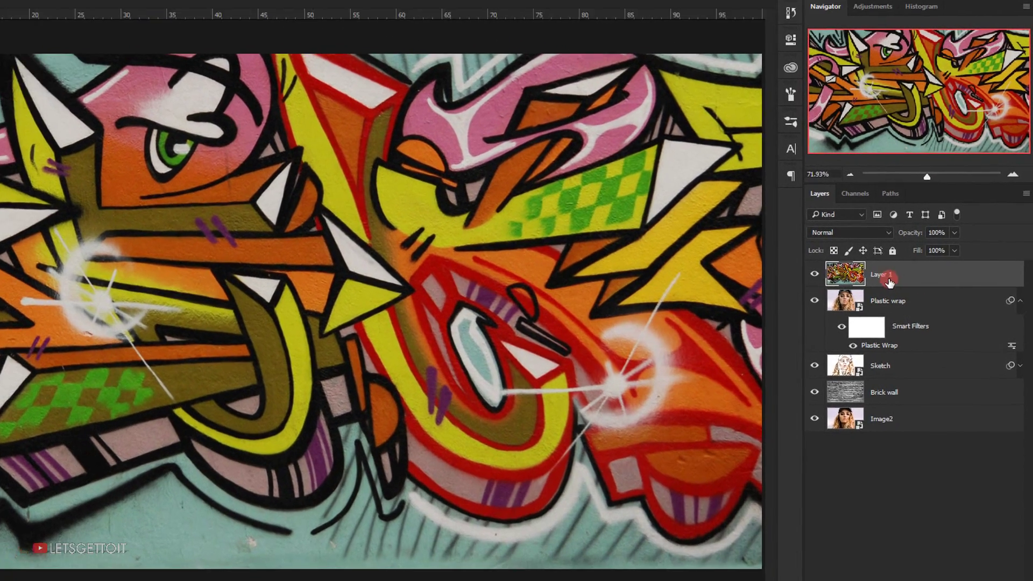
{"action": "type", "text": "Graffiti"}
{"action": "left_click", "coordinate": [940, 278]}
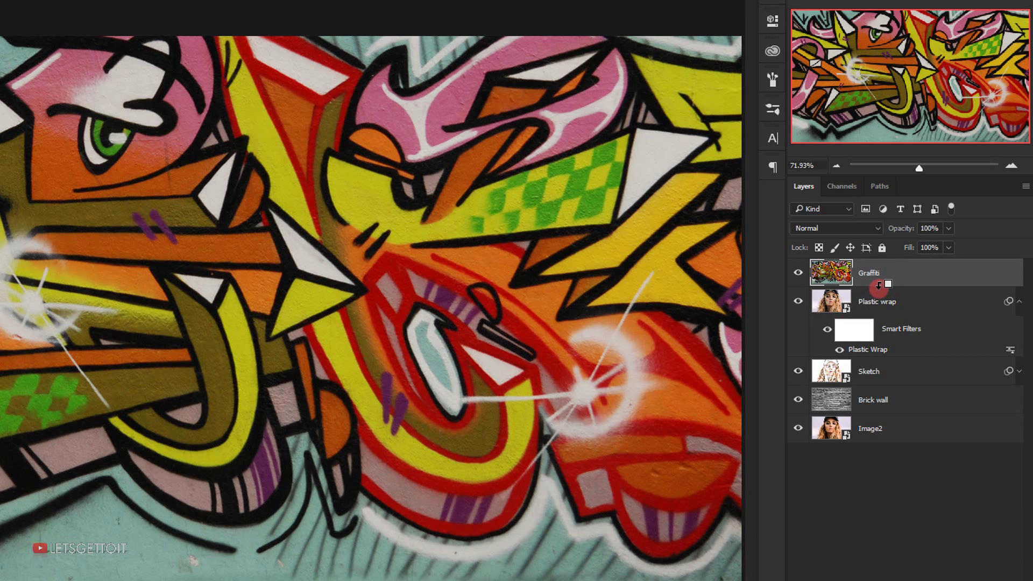
{"action": "left_click", "coordinate": [879, 285], "text": "alt"}
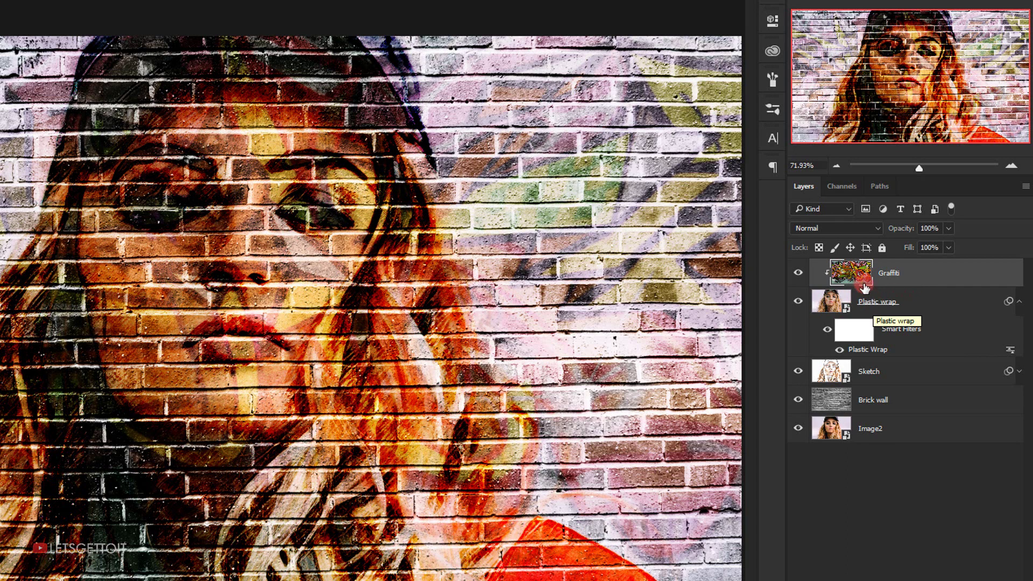
{"action": "left_click", "coordinate": [843, 228]}
- Set the Graffiti layer to Overlay blend mode at 50% opacity
{"action": "left_click", "coordinate": [847, 347]}
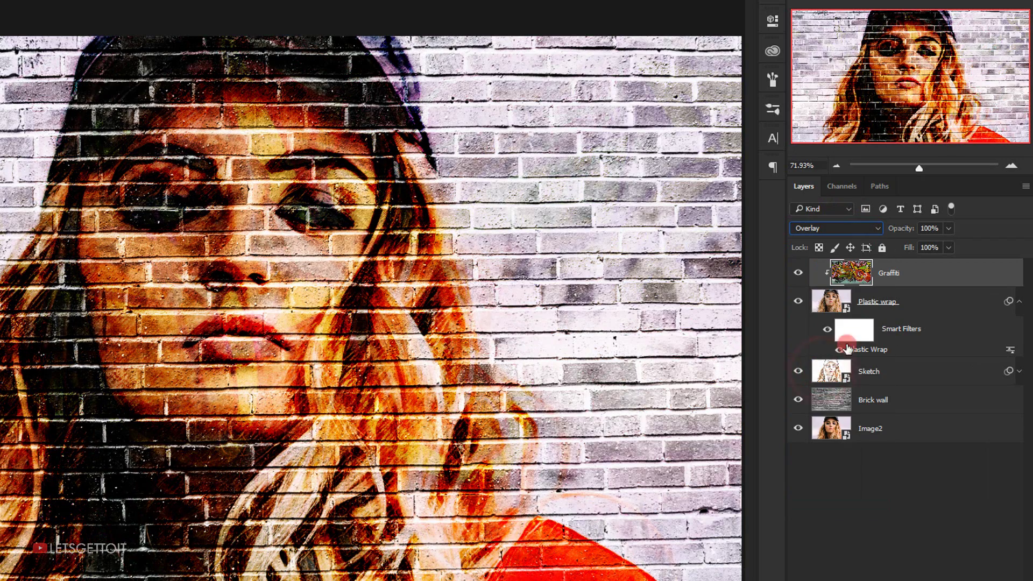
{"action": "left_click", "coordinate": [937, 230]}
{"action": "type", "text": "50"}
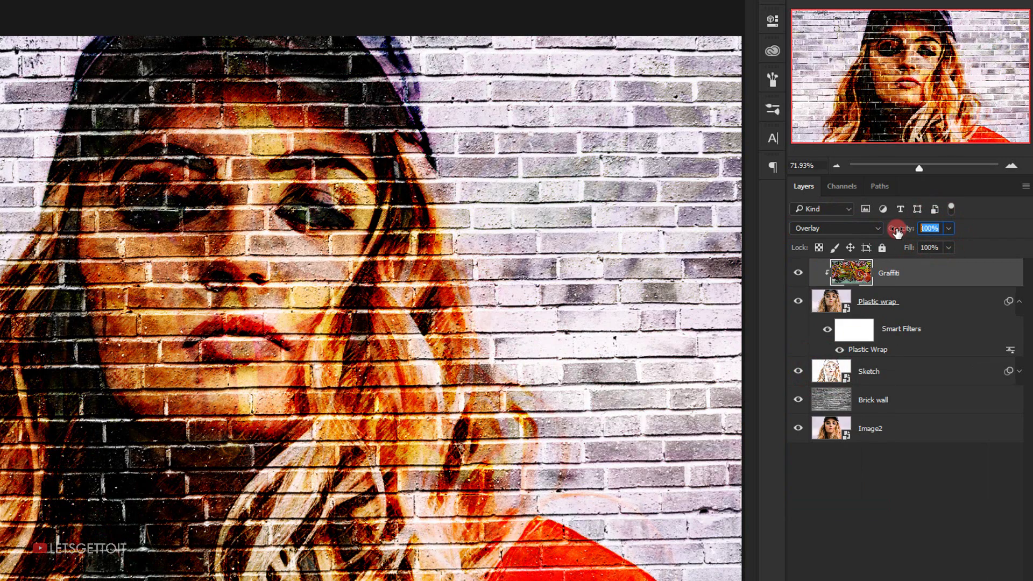
{"action": "left_click", "coordinate": [962, 281]}
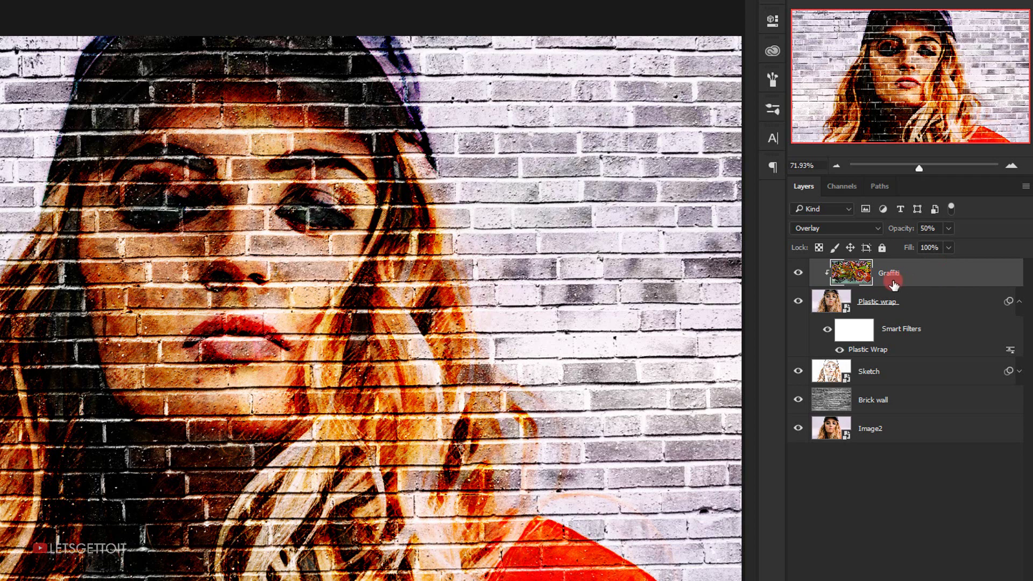
- Duplicate Graffiti, clip the copy in Lighten mode, then duplicate the Image2 layer
{"action": "key", "text": "ctrl+j"}
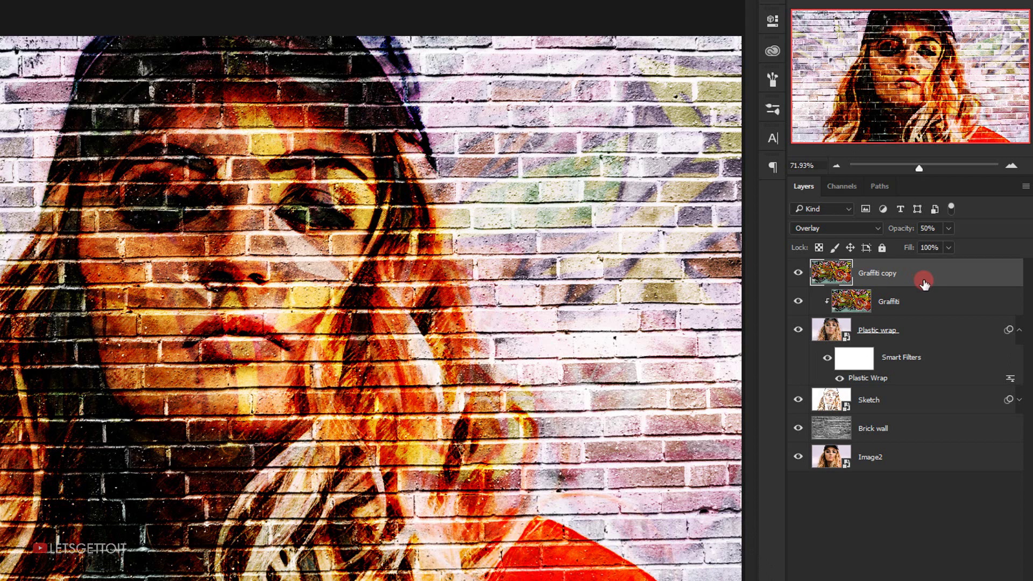
{"action": "left_click", "coordinate": [936, 282], "text": "alt"}
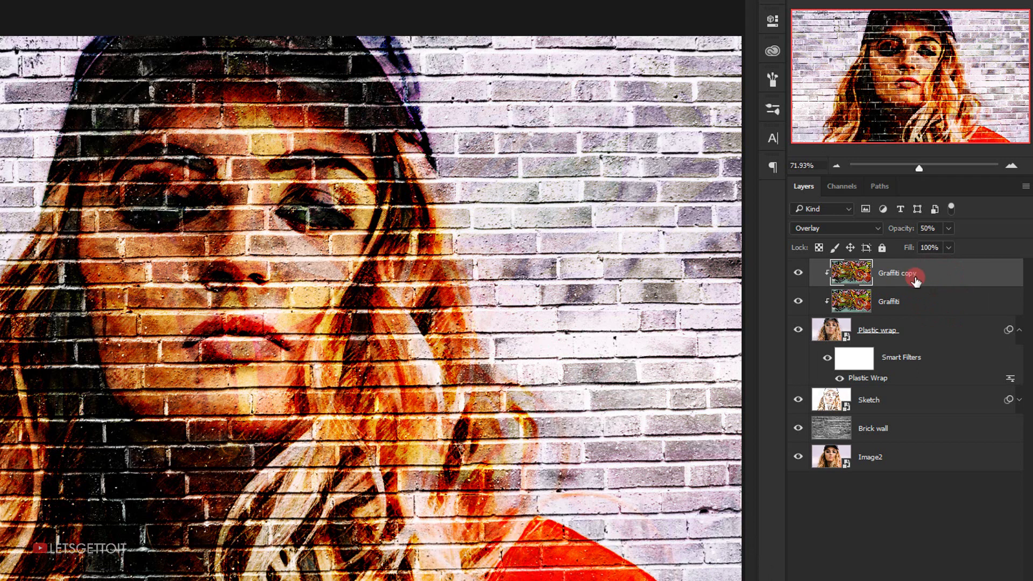
{"action": "left_click", "coordinate": [837, 228]}
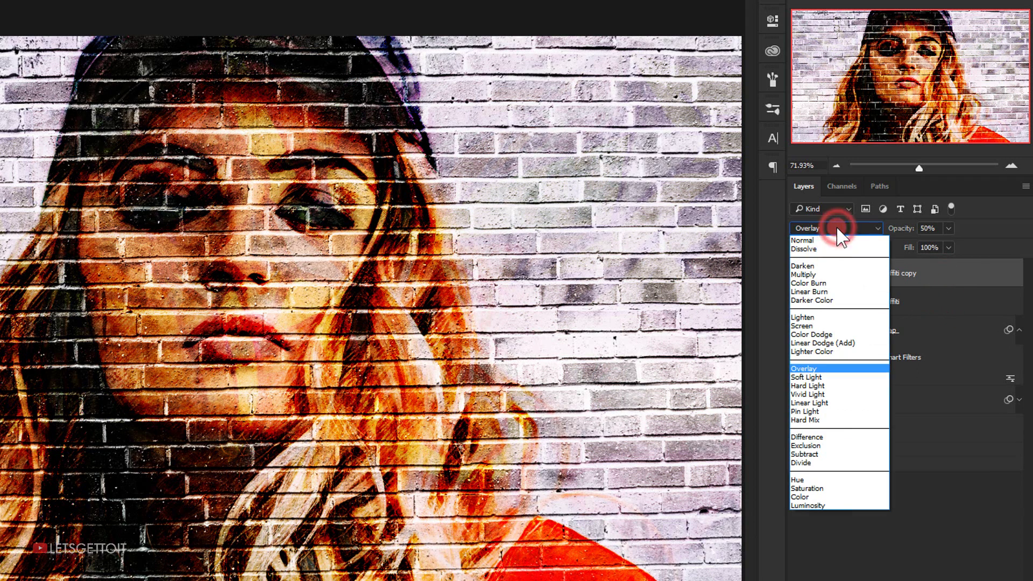
{"action": "left_click", "coordinate": [824, 336]}
{"action": "left_click", "coordinate": [590, 232]}
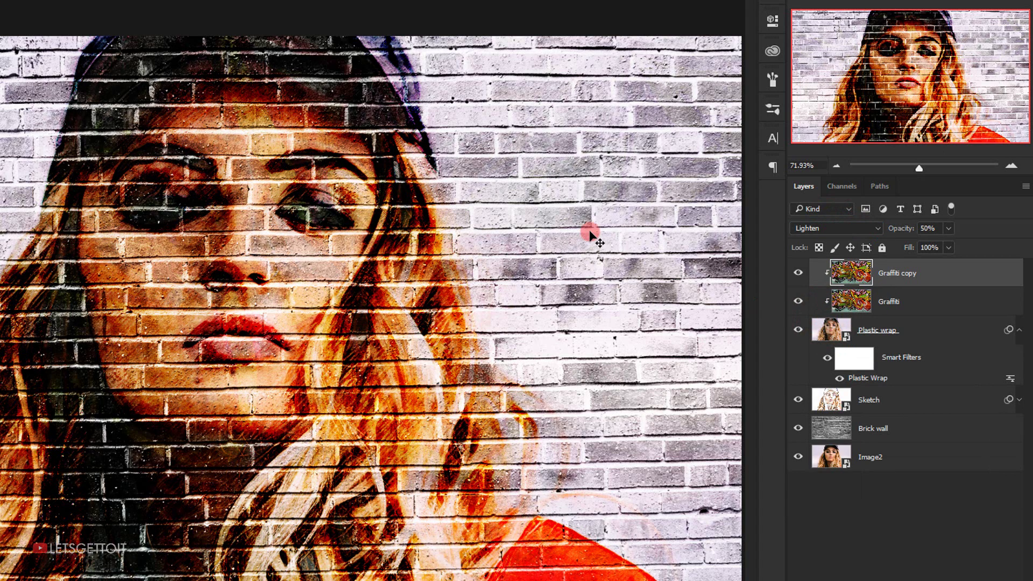
{"action": "left_click", "coordinate": [930, 457]}
{"action": "key", "text": "ctrl+j"}
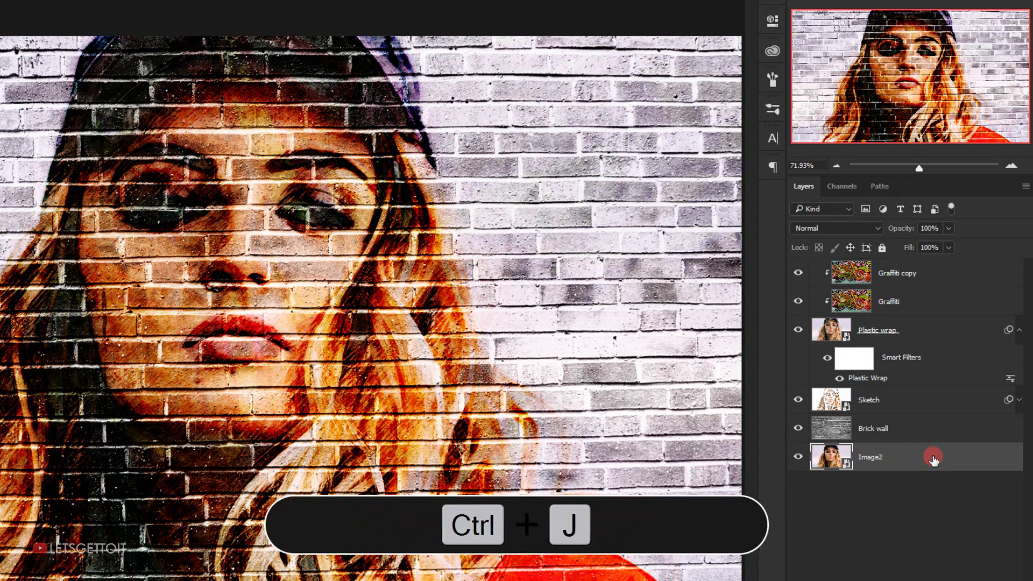
- Move the new photo copy to the top, name it 'Outlines', and reset default colours
{"action": "left_click_drag", "start_coordinate": [942, 458], "coordinate": [886, 273]}
{"action": "double_click", "coordinate": [893, 273]}
{"action": "type", "text": "Outlines"}
{"action": "key", "text": "Return"}
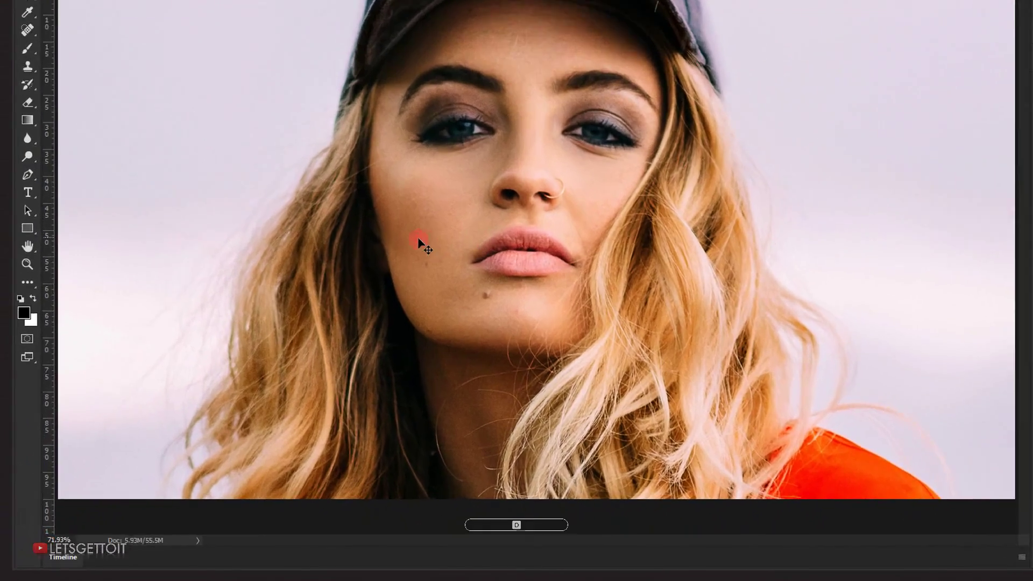
{"action": "key", "text": "d"}
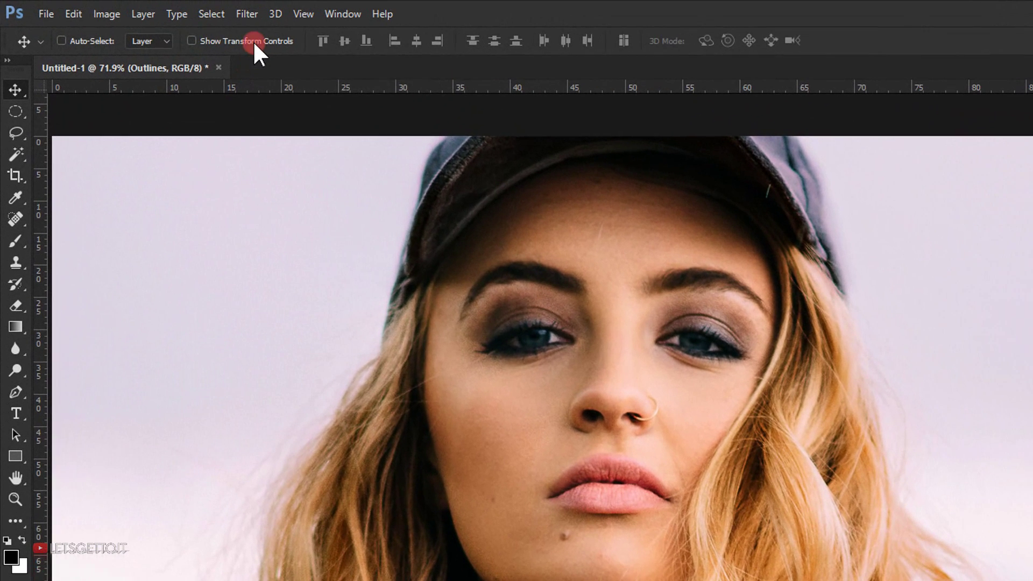
- Apply the Photocopy sketch filter to Outlines with Detail 5 and Darkness 10
{"action": "left_click", "coordinate": [165, 9]}
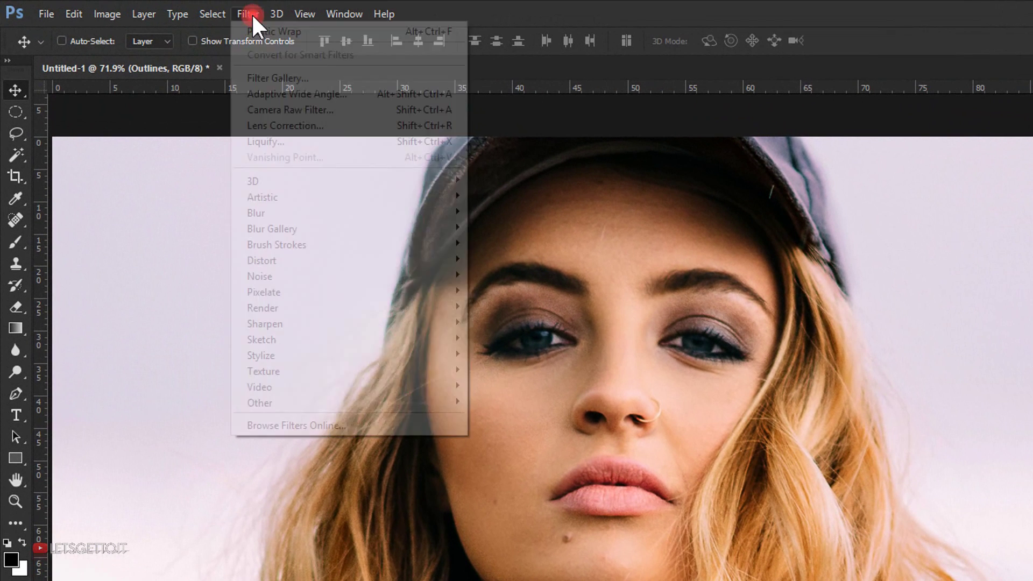
{"action": "mouse_move", "coordinate": [304, 342]}
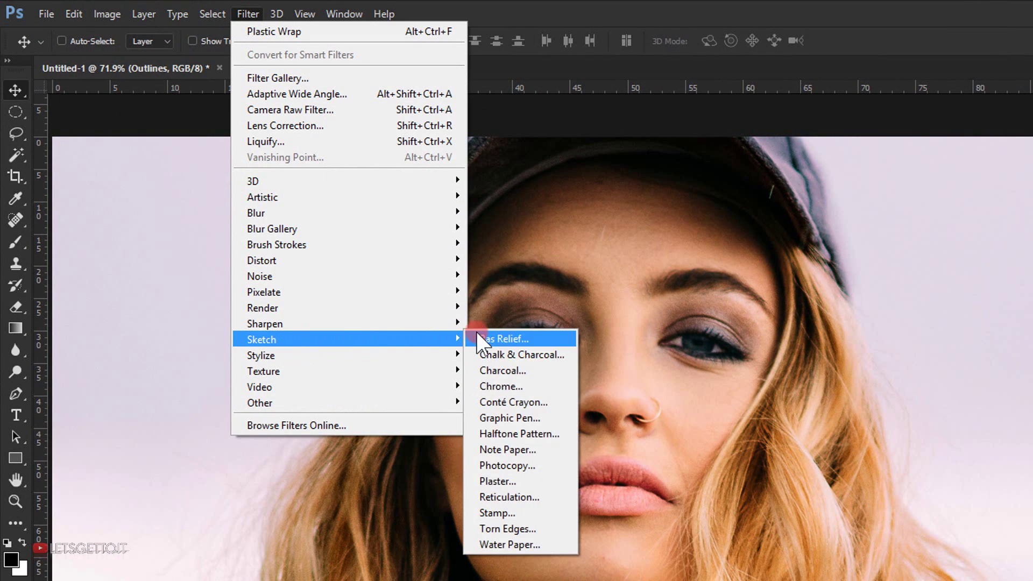
{"action": "left_click", "coordinate": [508, 466]}
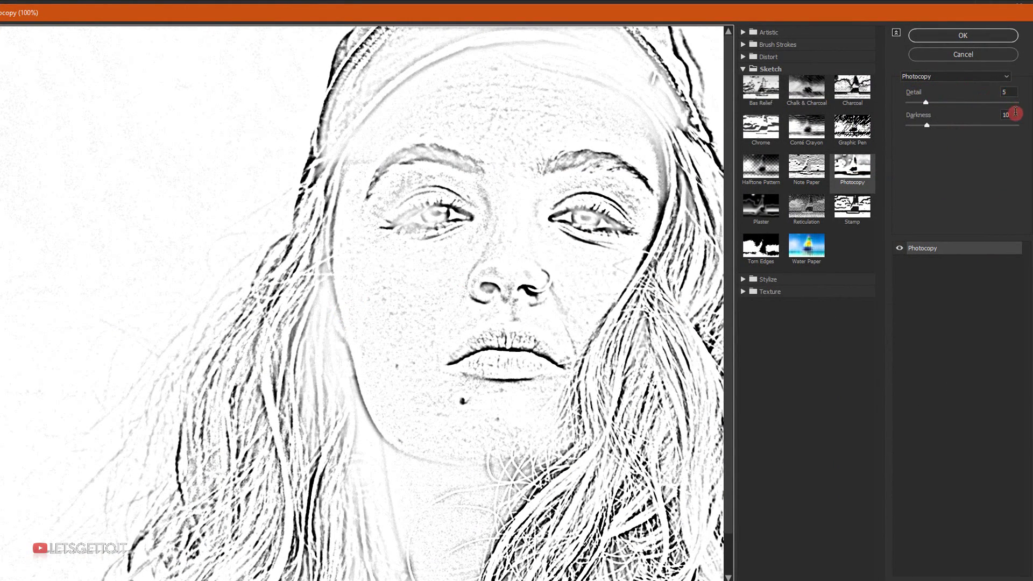
{"action": "left_click", "coordinate": [964, 38]}
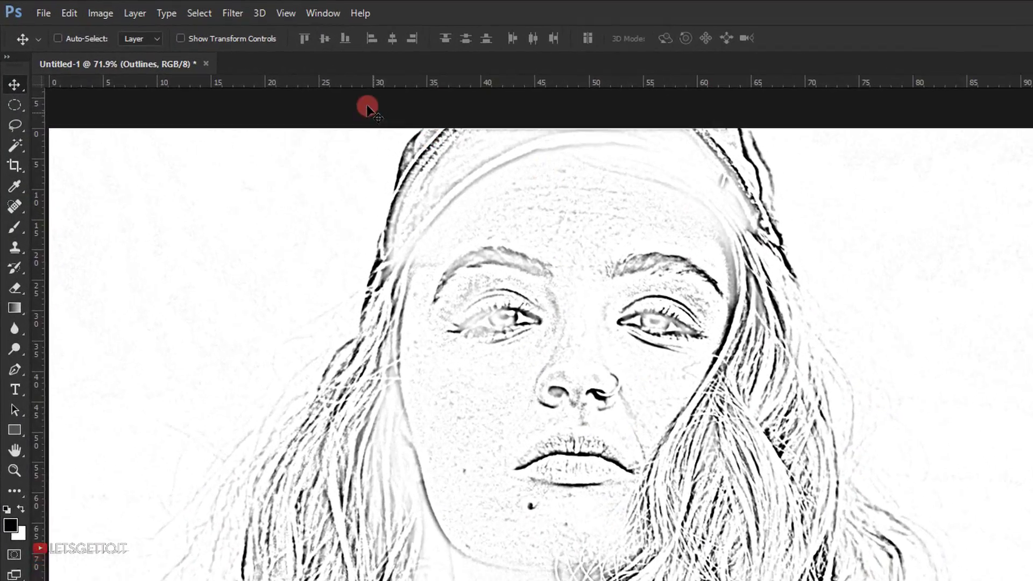
- Add Torn Edges to Outlines with Image Balance 50, Smoothness 9, Contrast 17
{"action": "left_click", "coordinate": [233, 13]}
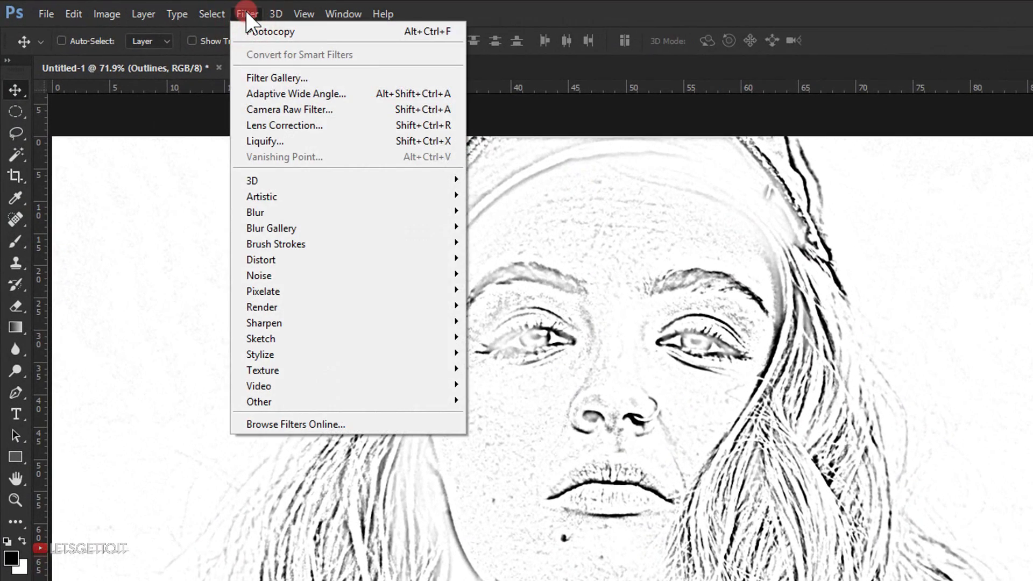
{"action": "mouse_move", "coordinate": [276, 338]}
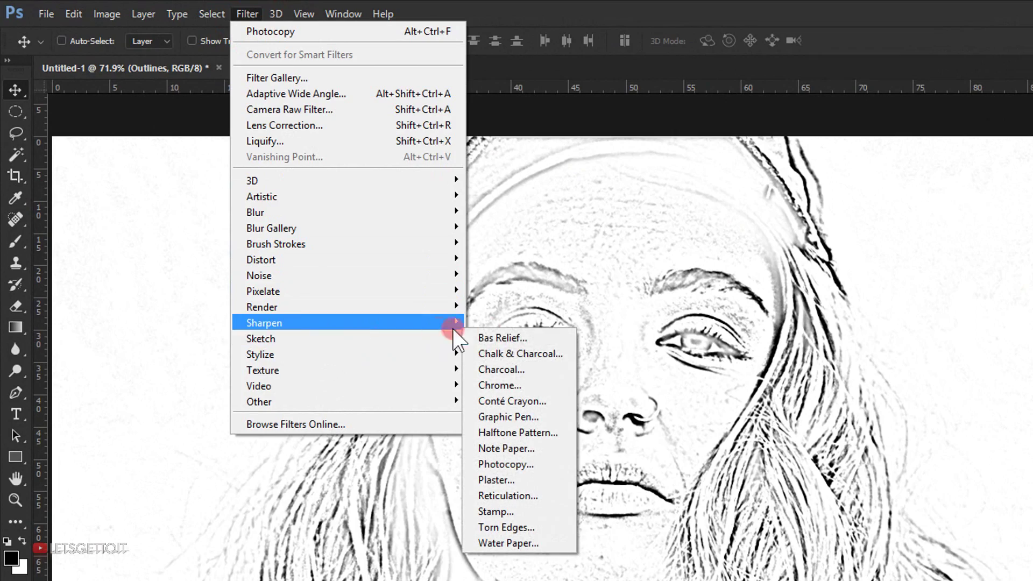
{"action": "left_click", "coordinate": [560, 525]}
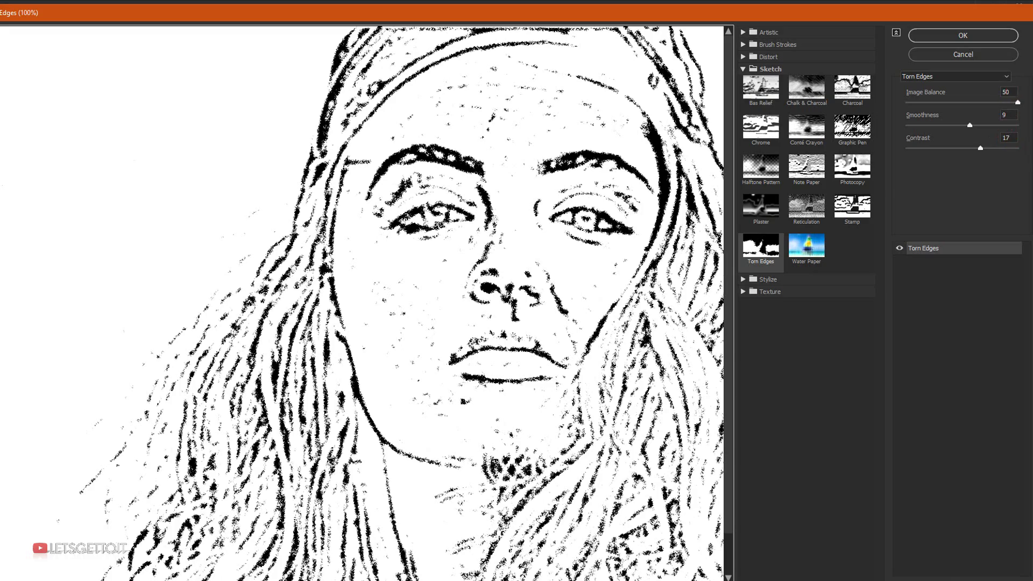
{"action": "left_click", "coordinate": [989, 39]}
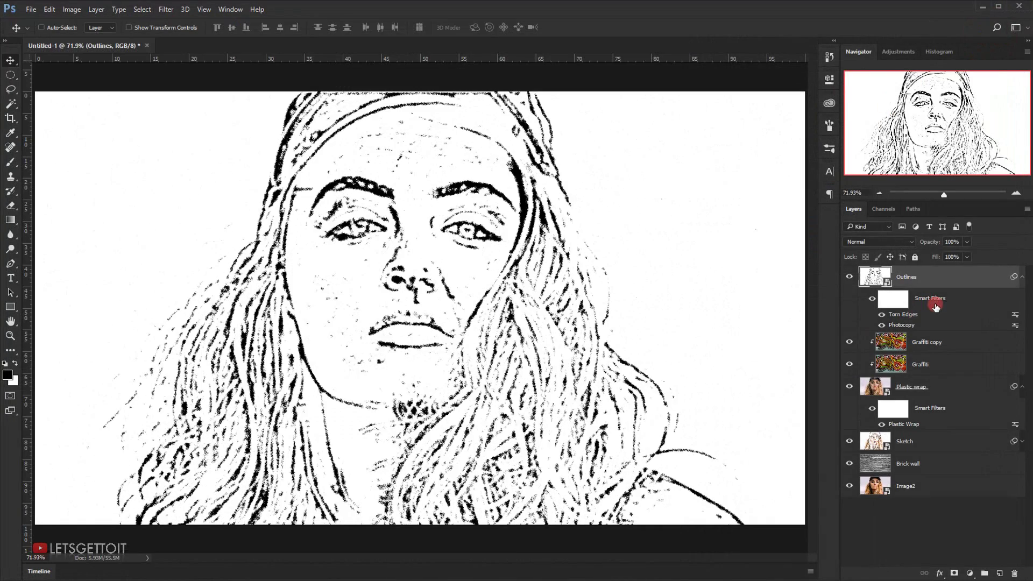
- Blend the Outlines layer in Multiply and collapse its filter list
{"action": "left_click", "coordinate": [871, 241]}
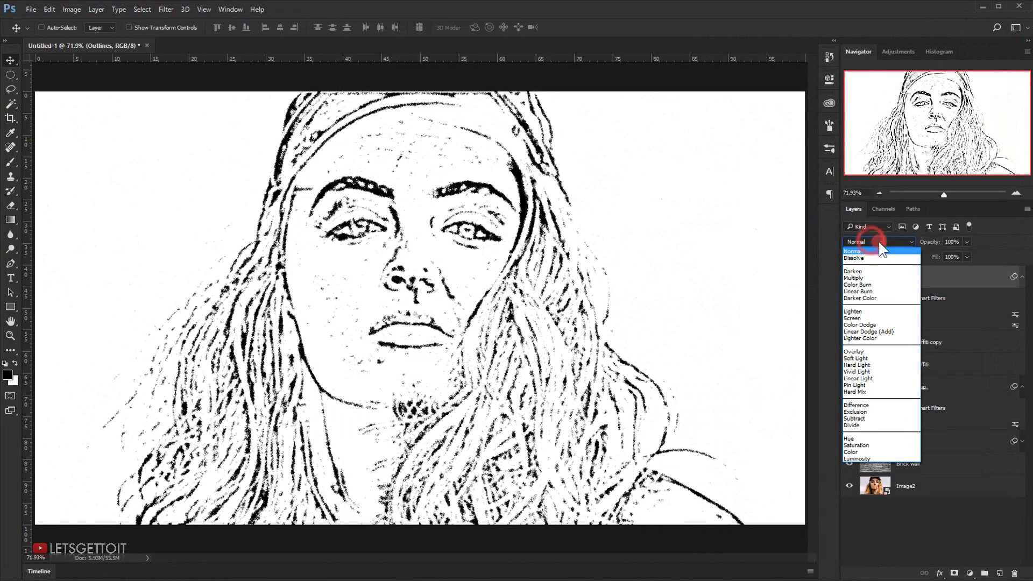
{"action": "left_click", "coordinate": [877, 278]}
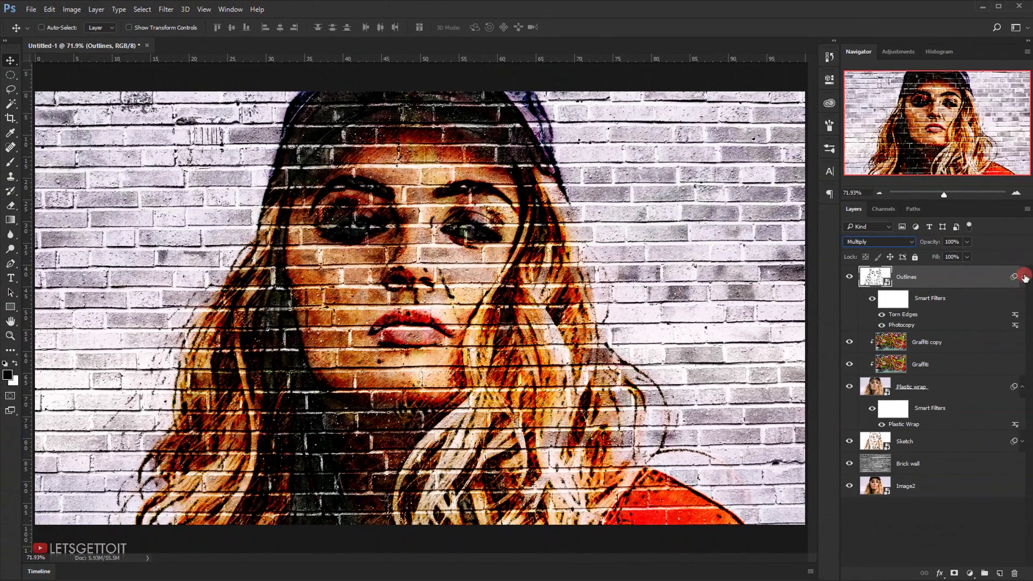
{"action": "left_click", "coordinate": [1024, 278]}
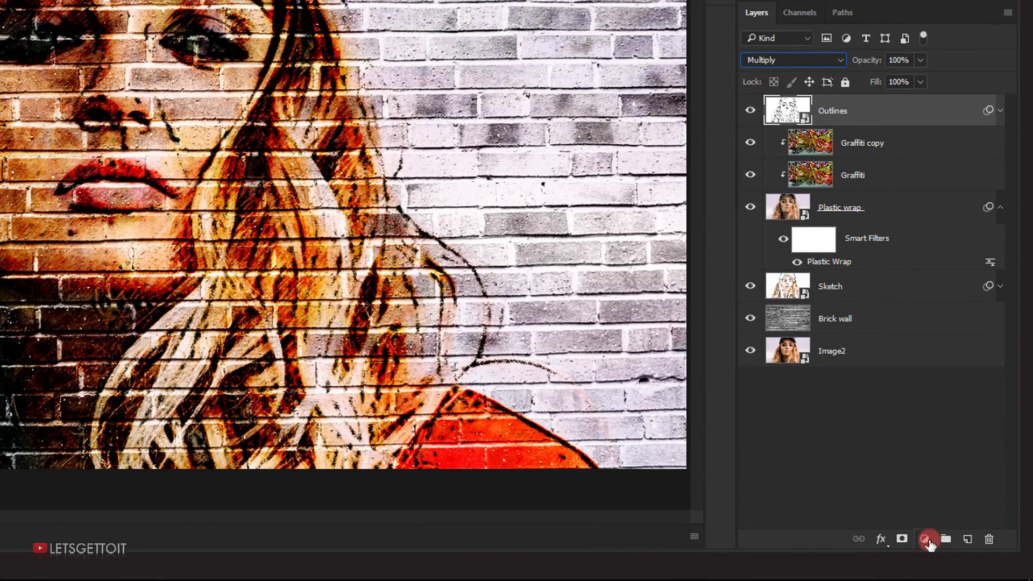
- Add a Brightness/Contrast adjustment layer with Brightness 15 and Contrast -15
{"action": "left_click", "coordinate": [970, 573]}
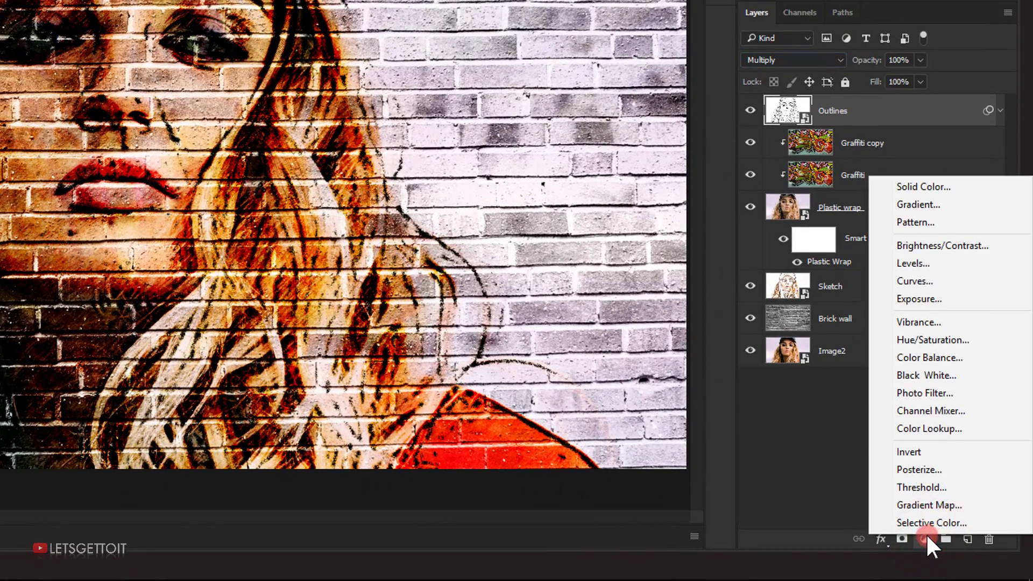
{"action": "left_click", "coordinate": [936, 246]}
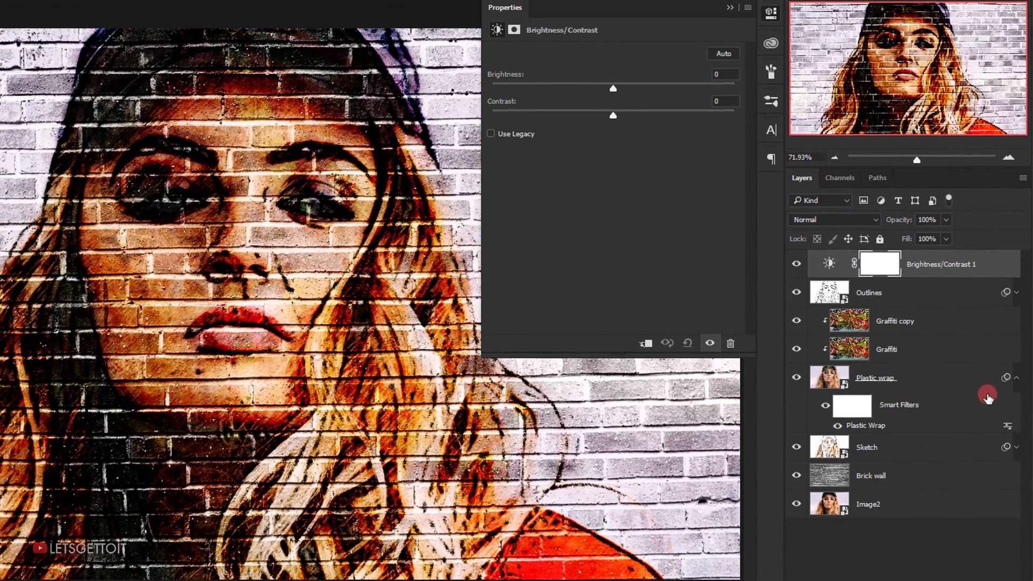
{"action": "left_click_drag", "start_coordinate": [619, 88], "coordinate": [578, 118]}
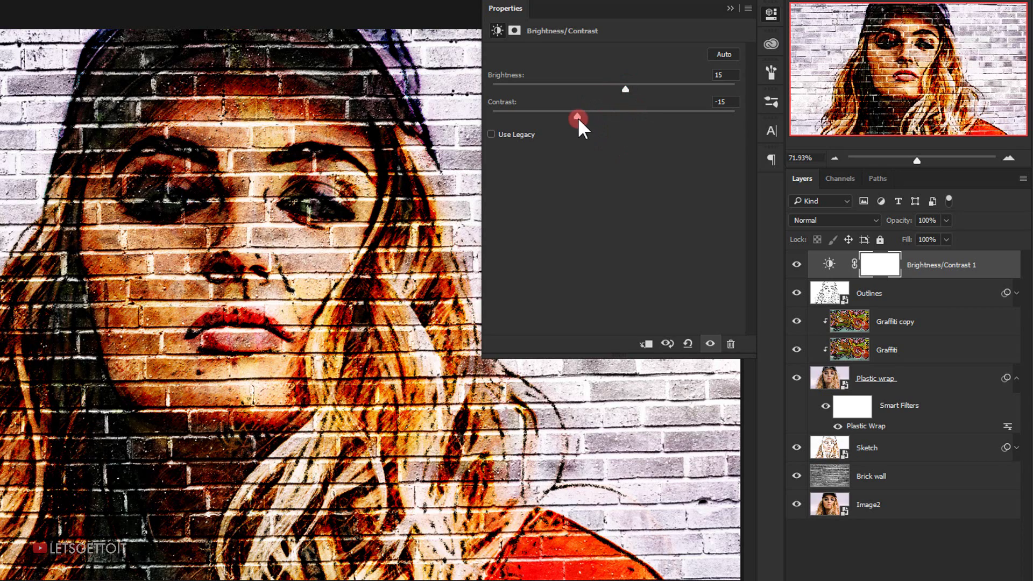
{"action": "left_click", "coordinate": [731, 9]}
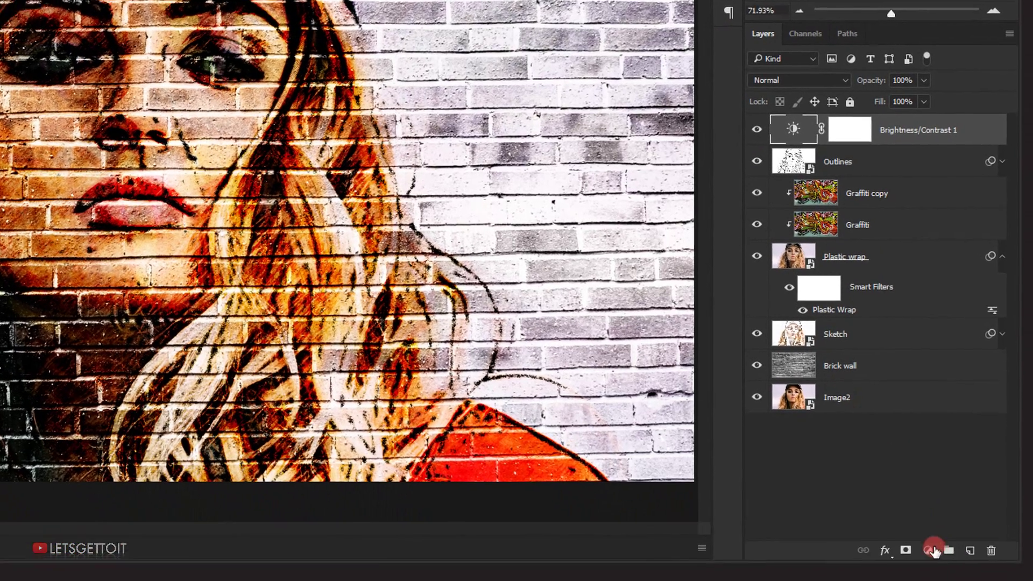
{"action": "left_click", "coordinate": [931, 550]}
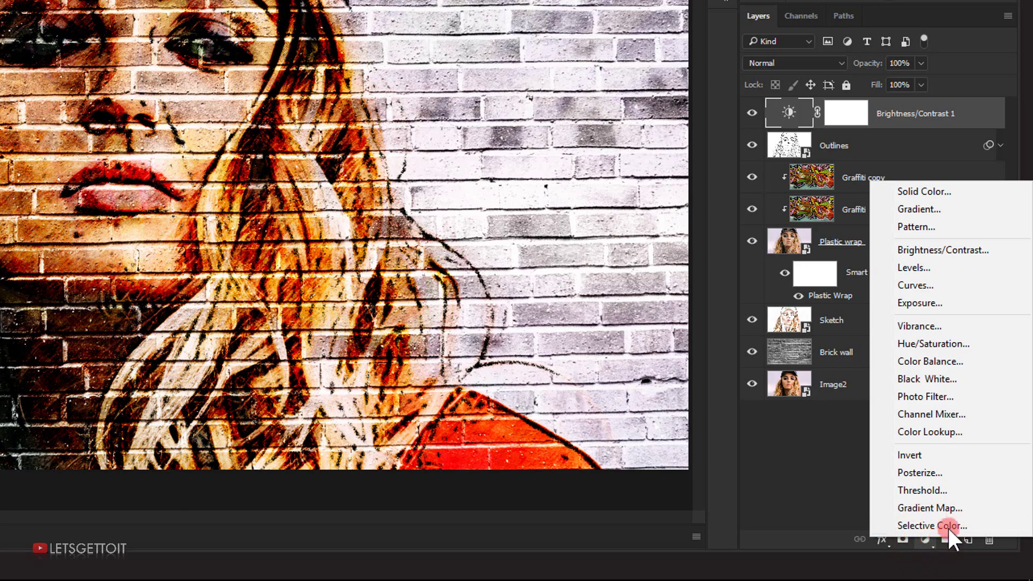
- Add a Vibrance adjustment layer with vibrance around +50 and saturation +20
{"action": "left_click", "coordinate": [923, 327]}
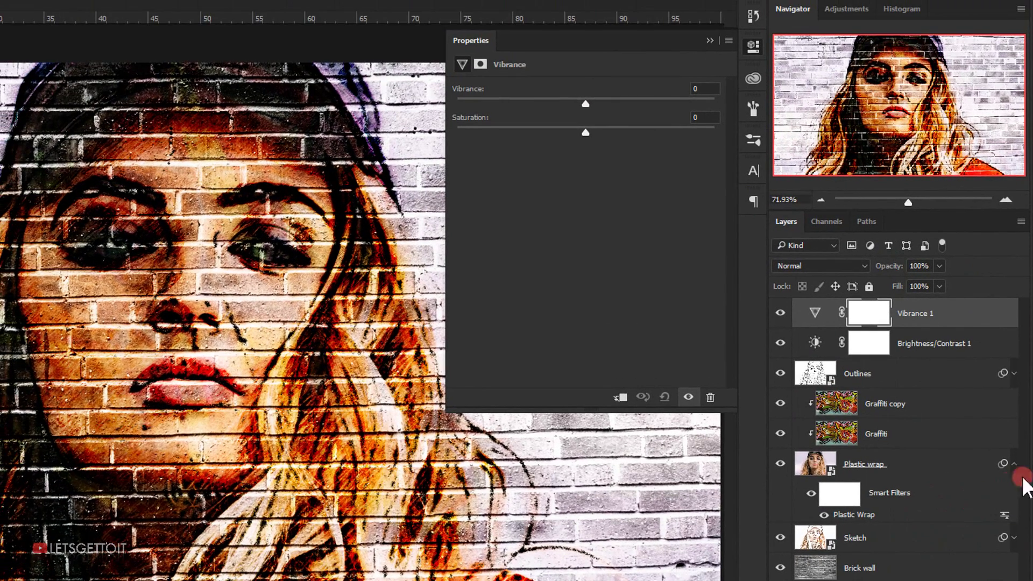
{"action": "left_click", "coordinate": [577, 42]}
{"action": "left_click_drag", "start_coordinate": [589, 102], "coordinate": [615, 97]}
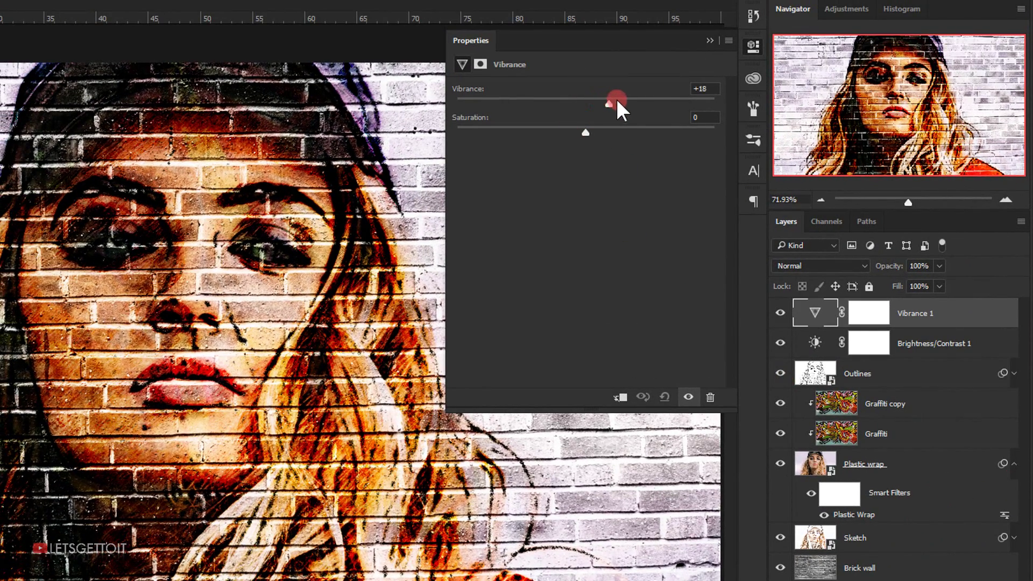
{"action": "left_click_drag", "start_coordinate": [585, 133], "coordinate": [612, 130]}
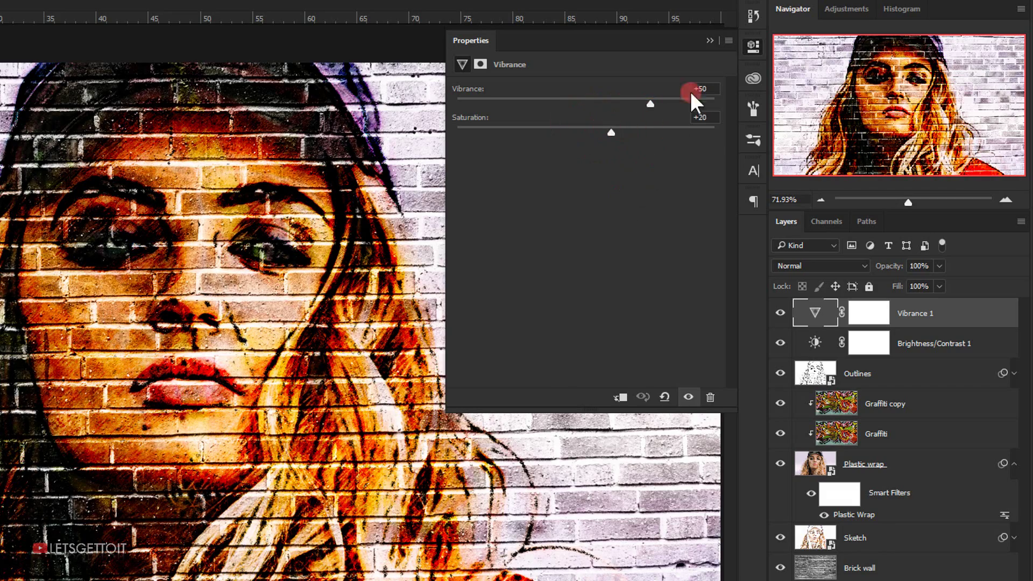
{"action": "left_click", "coordinate": [710, 41]}
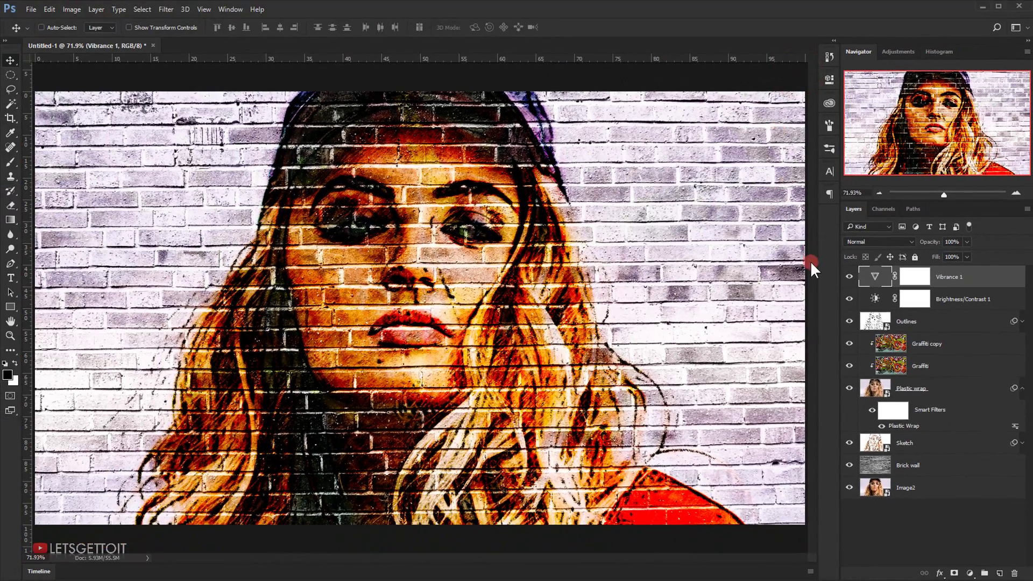
- Select the Image2 smart object layer in the Layers panel
{"action": "left_click", "coordinate": [715, 291]}
{"action": "left_click", "coordinate": [588, 198]}
{"action": "left_click", "coordinate": [879, 490]}
- Open the Image2 smart object's contents and copy girl-204326.jpg into it as a new layer
{"action": "double_click", "coordinate": [879, 491]}
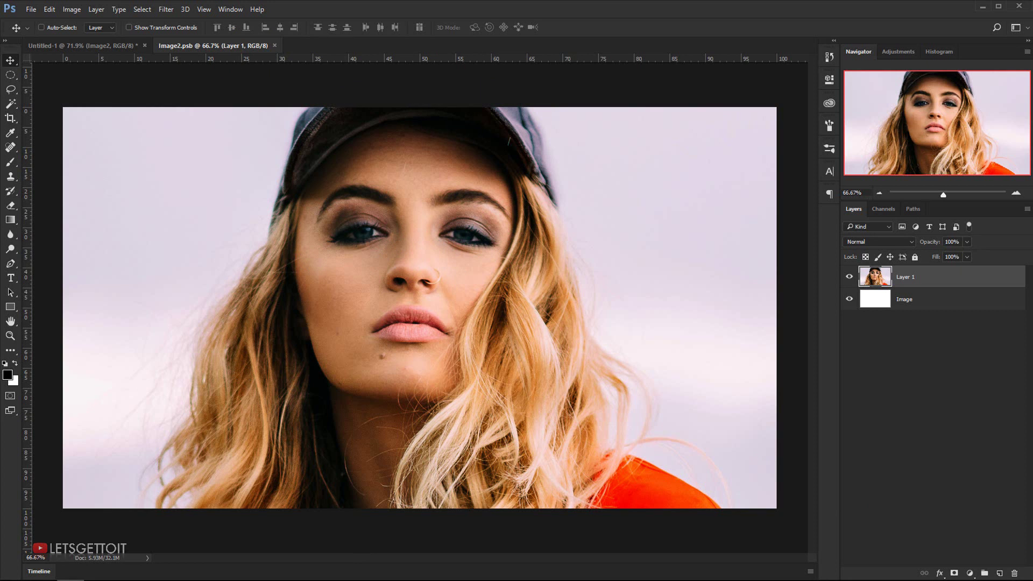
{"action": "key", "text": "alt+Tab"}
{"action": "left_click_drag", "start_coordinate": [587, 177], "coordinate": [17, 484]}
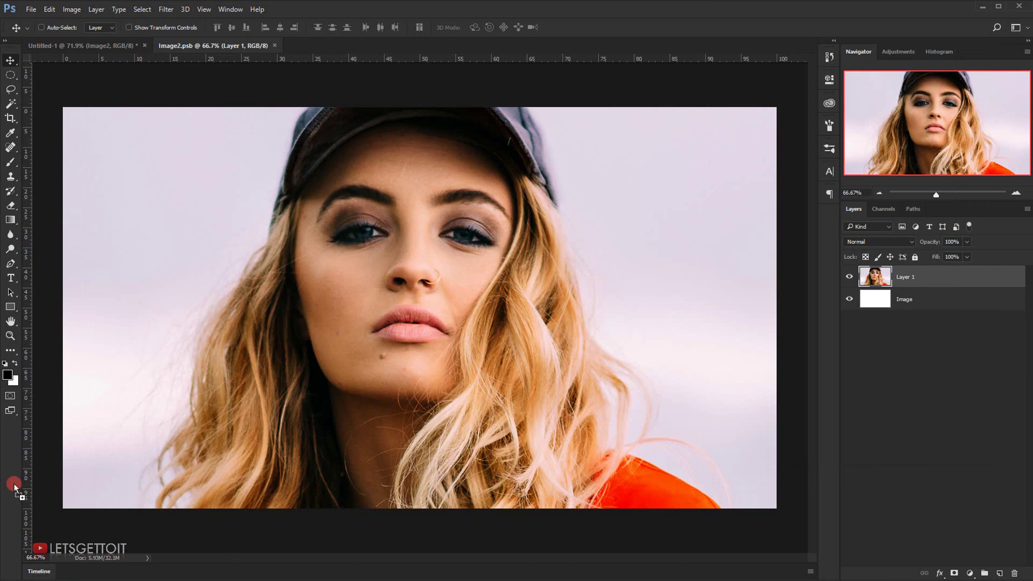
{"action": "left_click_drag", "start_coordinate": [530, 267], "coordinate": [340, 210]}
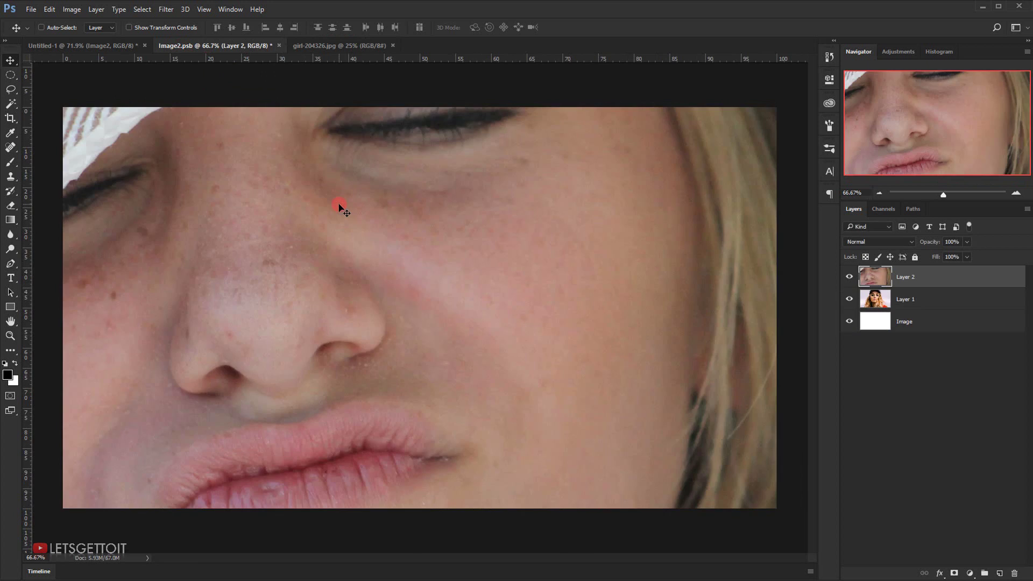
{"action": "left_click", "coordinate": [393, 46]}
- Scale the new photo layer to about 45%, then save and close Image2.psb
{"action": "scroll", "coordinate": [575, 331], "scroll_direction": "down", "scroll_amount": 5}
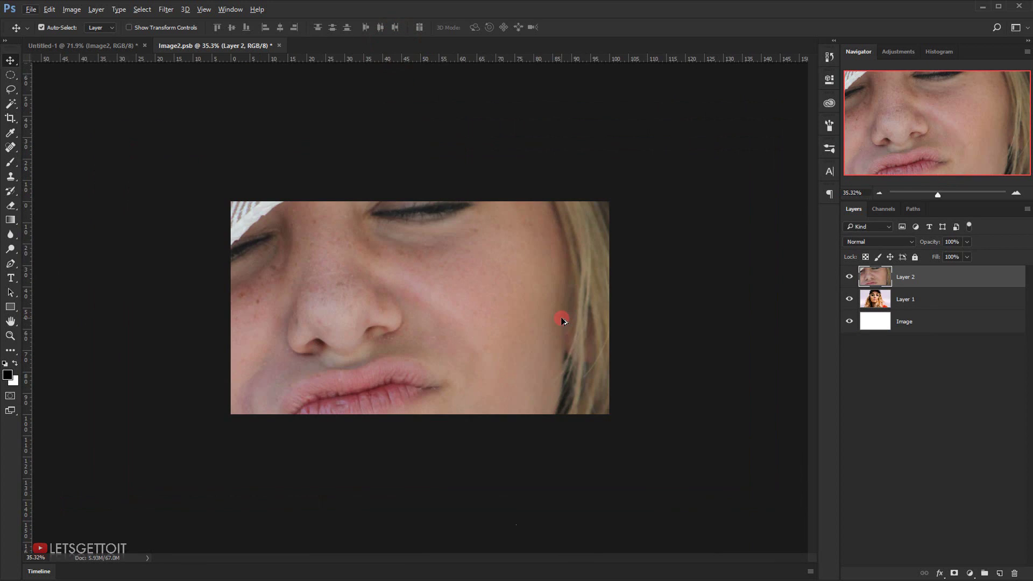
{"action": "key", "text": "ctrl+t"}
{"action": "scroll", "coordinate": [561, 317], "scroll_direction": "down", "scroll_amount": 3}
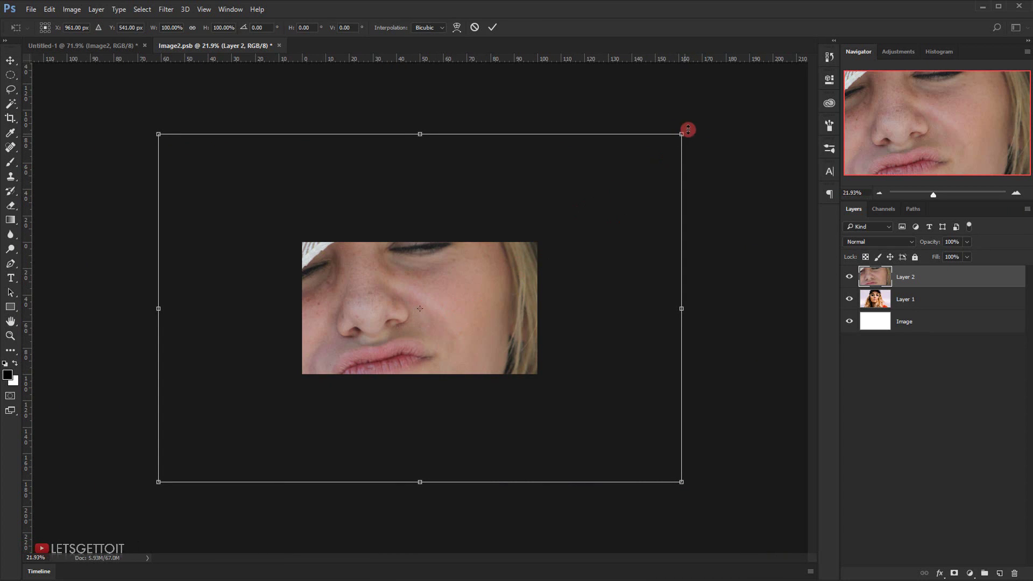
{"action": "left_click_drag", "start_coordinate": [686, 133], "coordinate": [546, 232]}
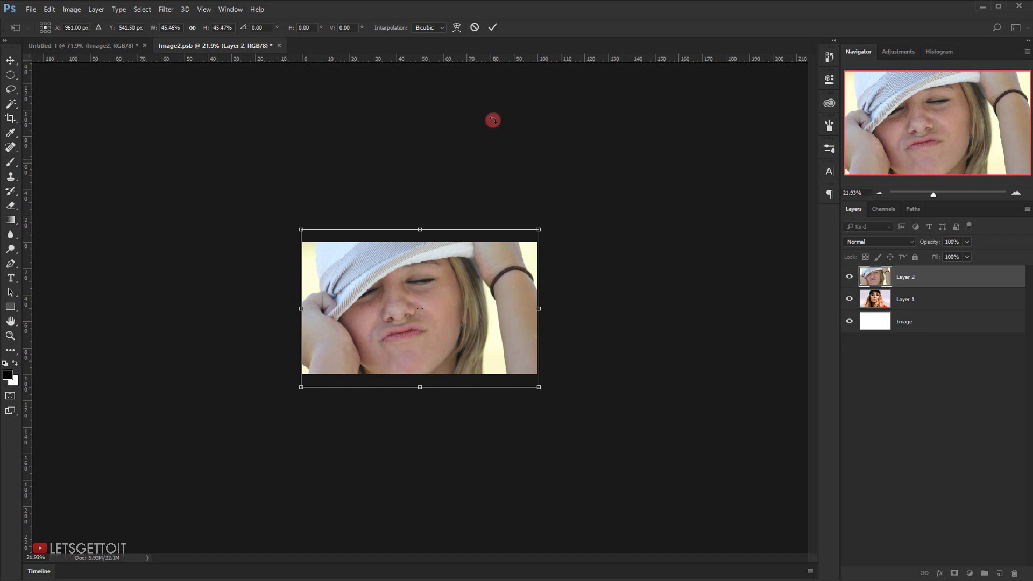
{"action": "left_click", "coordinate": [495, 24]}
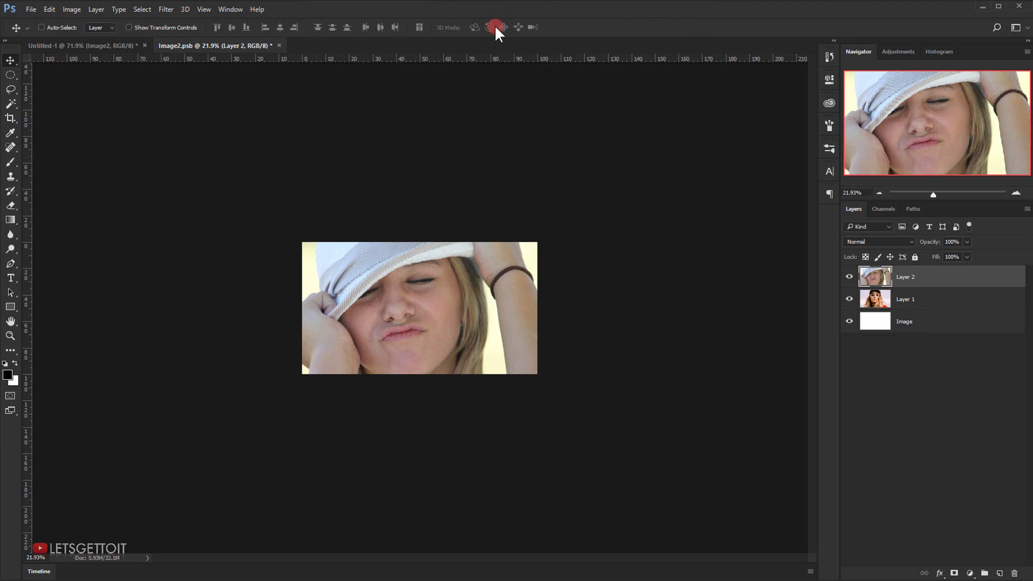
{"action": "key", "text": "ctrl+0"}
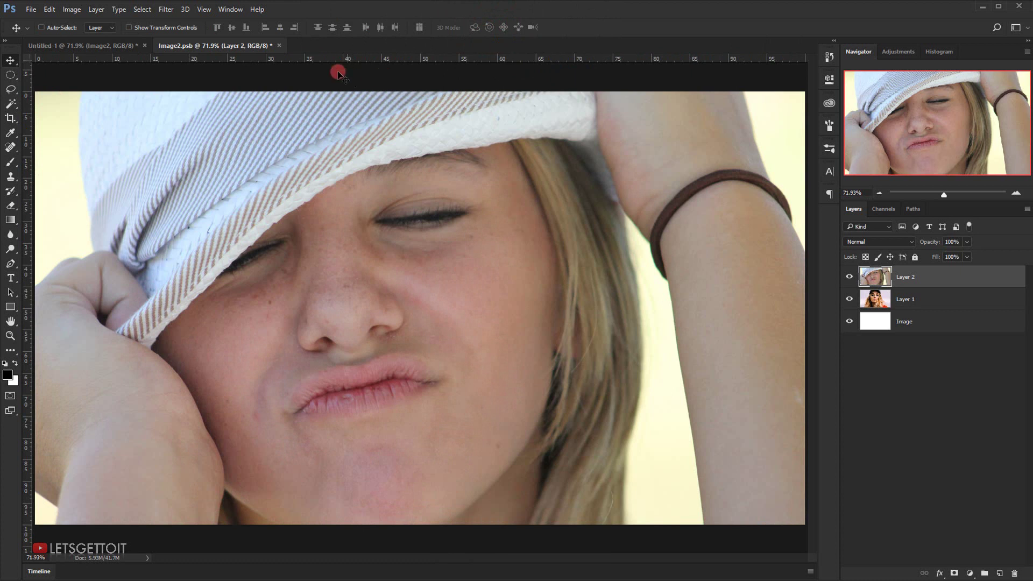
{"action": "left_click", "coordinate": [279, 45]}
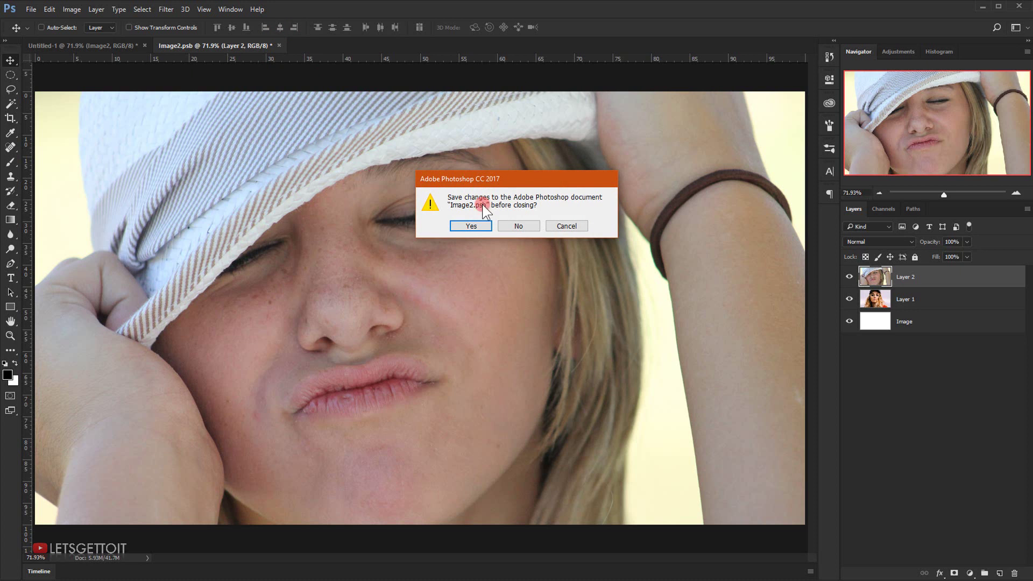
{"action": "left_click", "coordinate": [472, 224]}
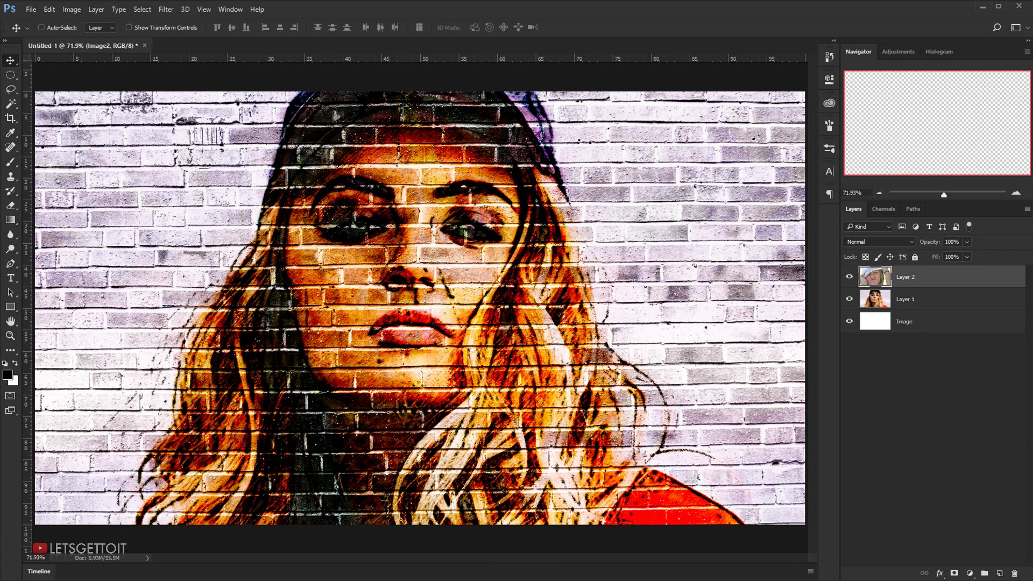